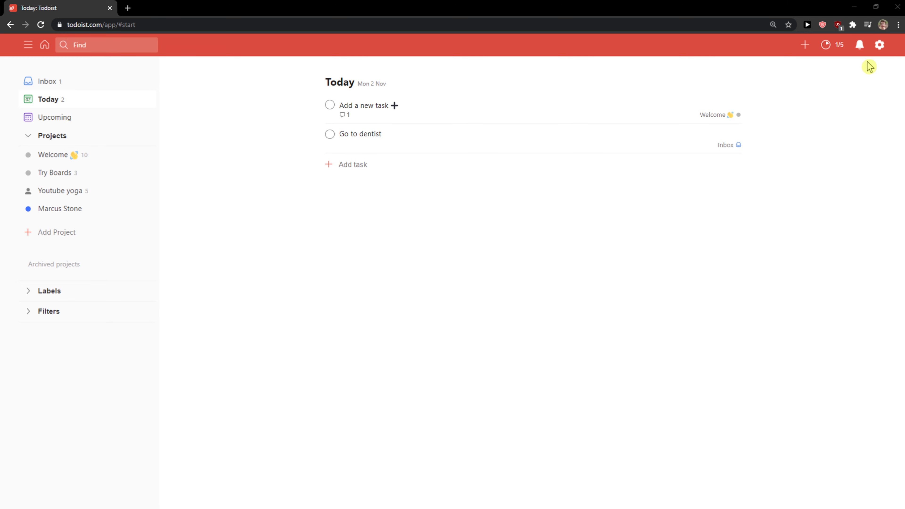
Apply the Dark theme from Todoist's Theme settings
click(879, 52)
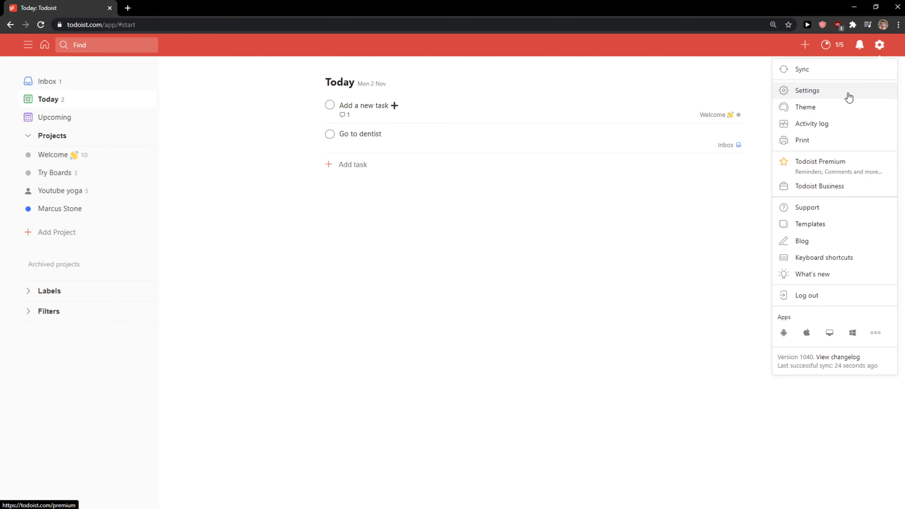
click(836, 111)
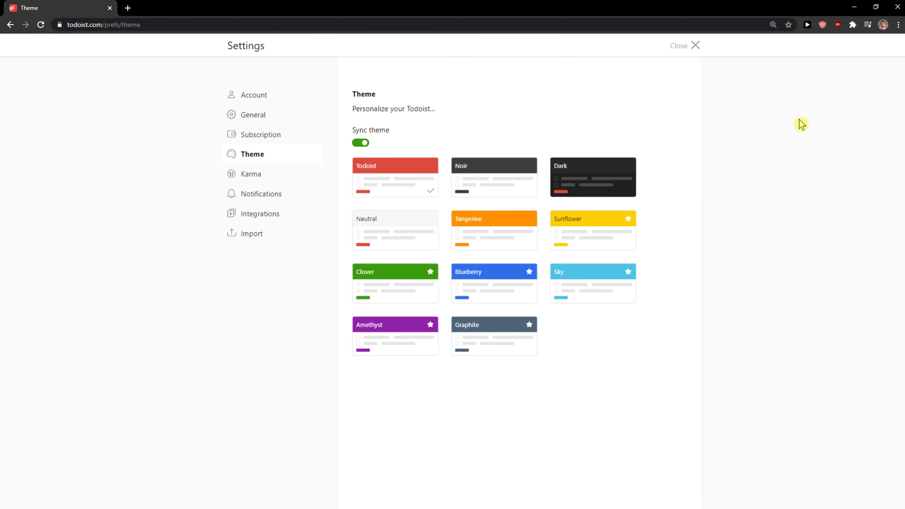
click(606, 183)
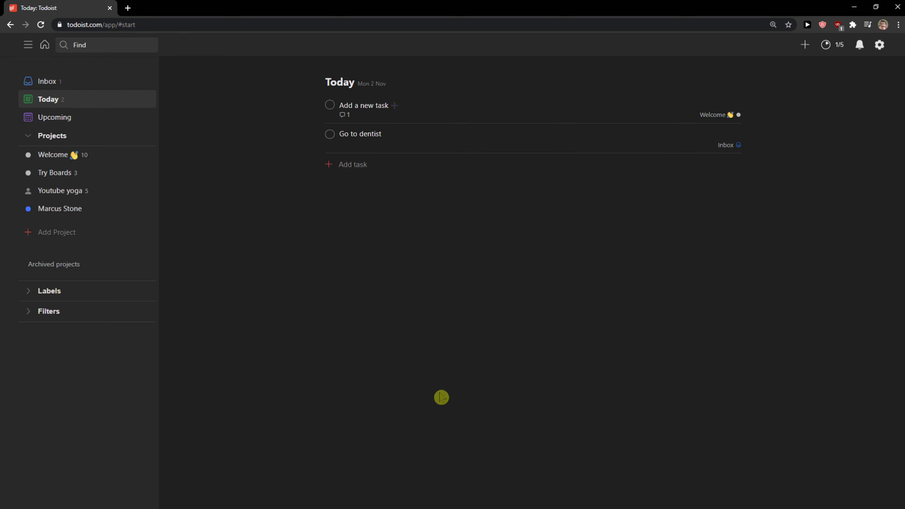
Browse the Inbox, Today and Upcoming views, scrolling through the upcoming week
click(54, 82)
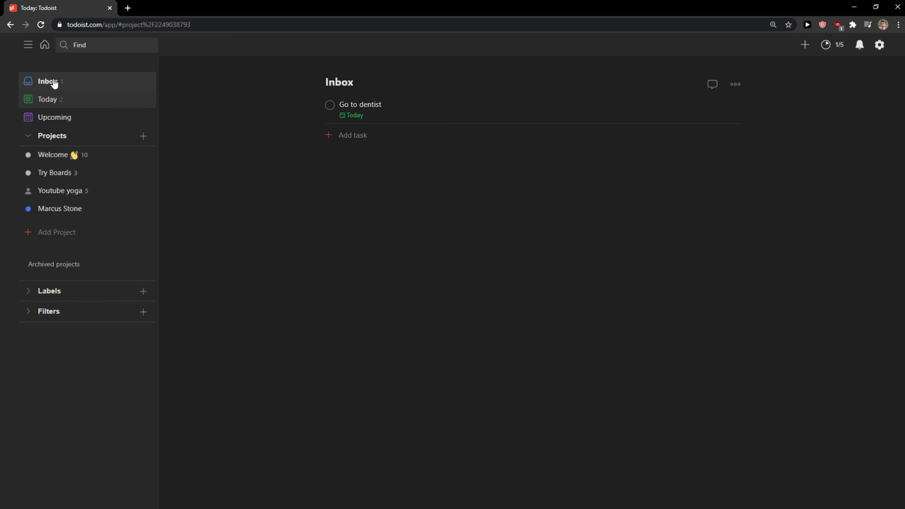
click(55, 103)
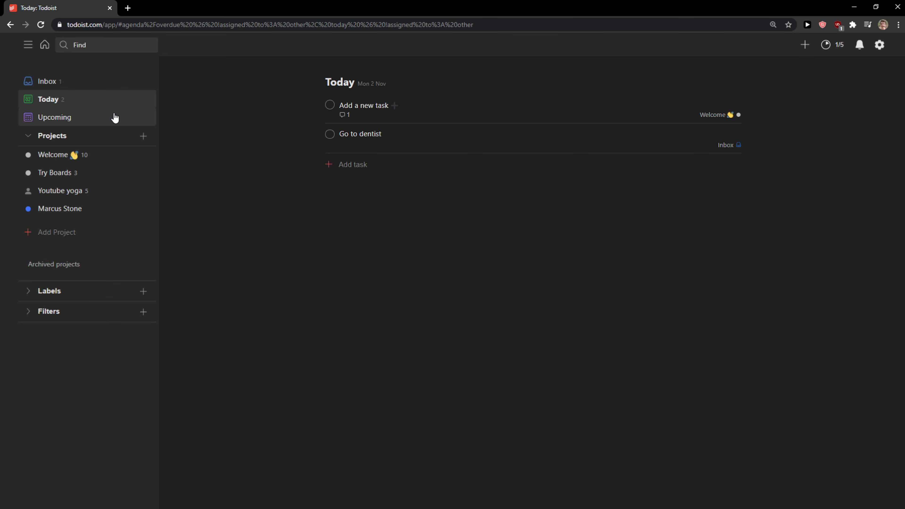
click(113, 117)
scroll(397, 313, down, 3)
scroll(397, 312, down, 3)
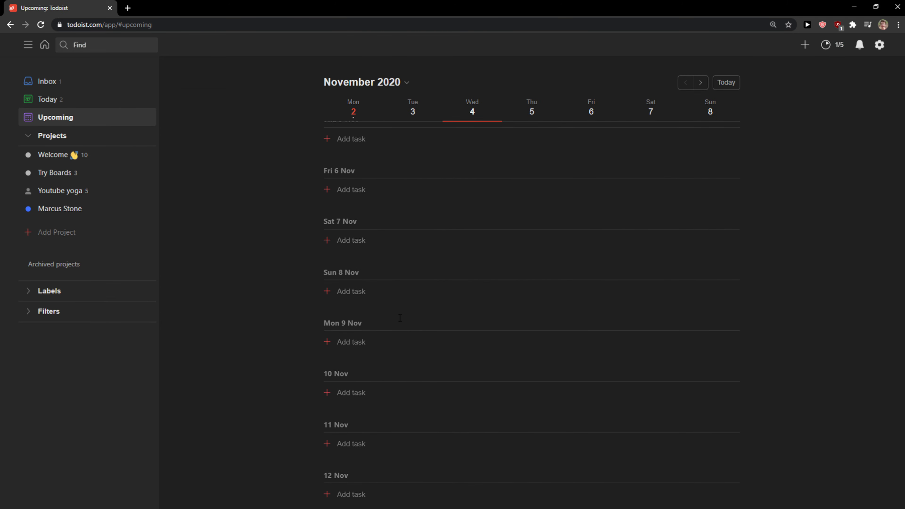
scroll(400, 318, up, 6)
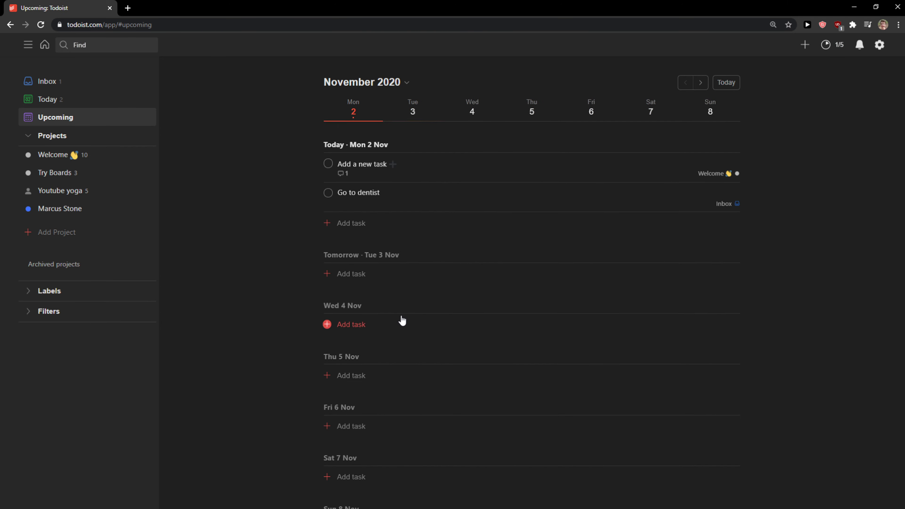
Open the Welcome project, toggle the projects list, and dismiss the Labels Premium notice
click(85, 157)
scroll(354, 237, down, 1)
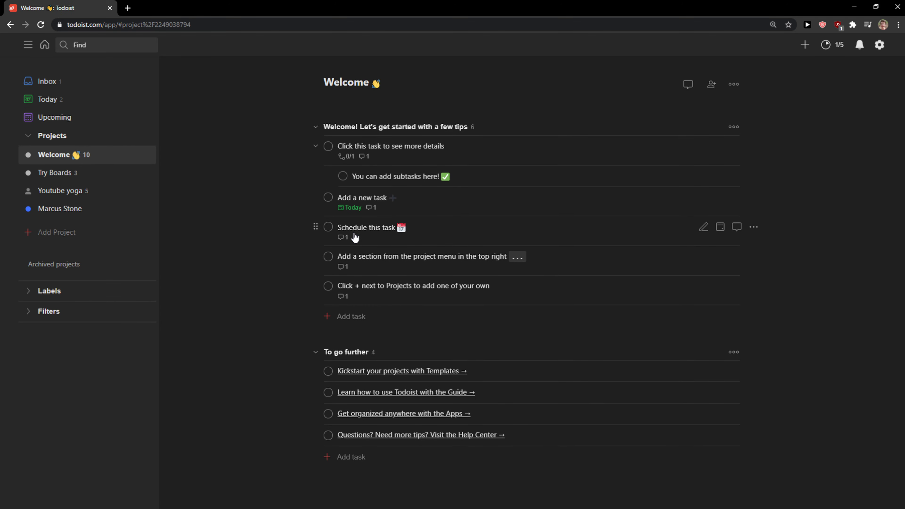
click(29, 139)
click(29, 140)
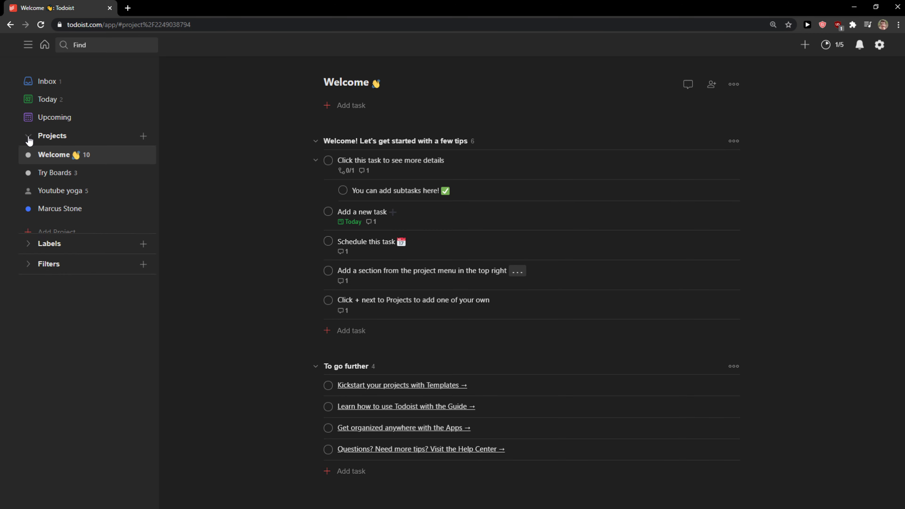
click(30, 298)
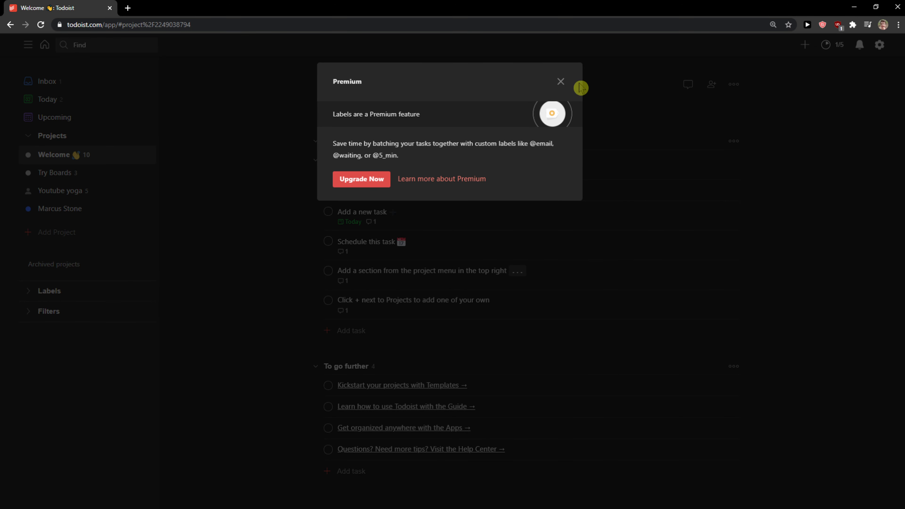
click(562, 89)
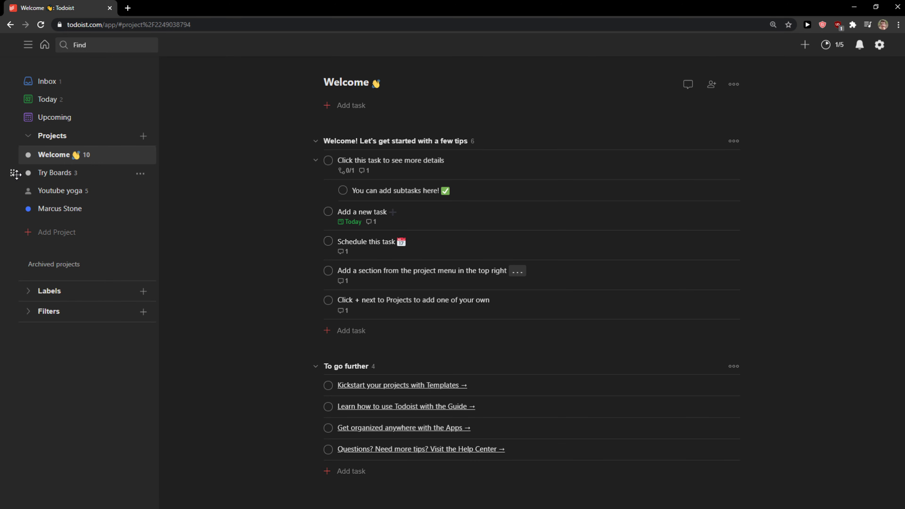
Create a Teal list project named 'Youtube Tutorials'
click(50, 233)
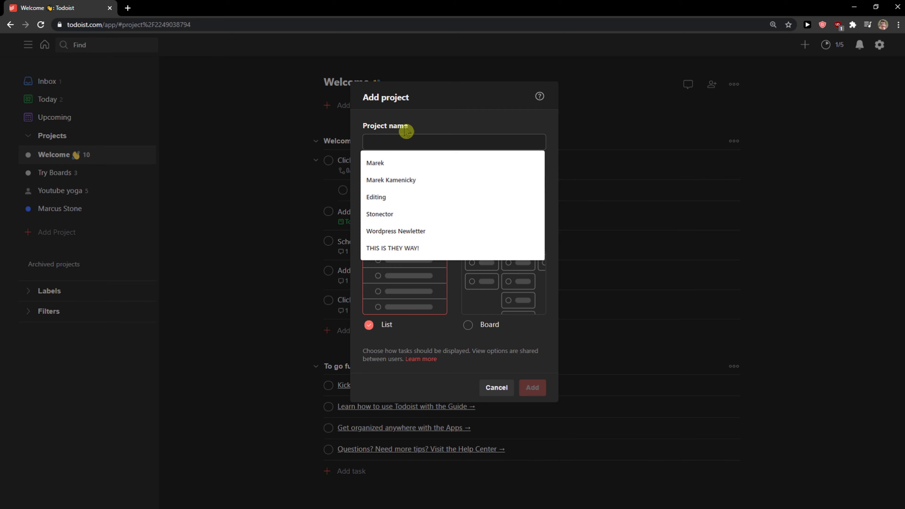
text(Yo)
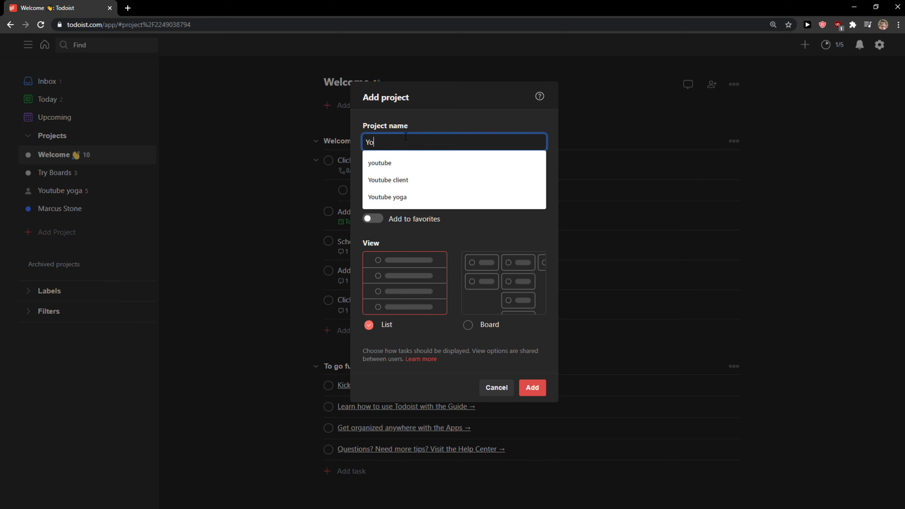
text(utube Tutorials)
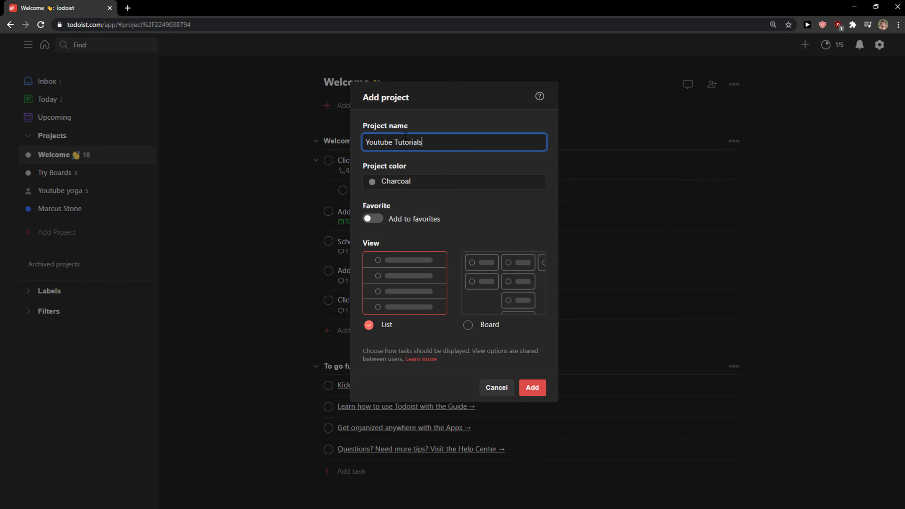
click(424, 185)
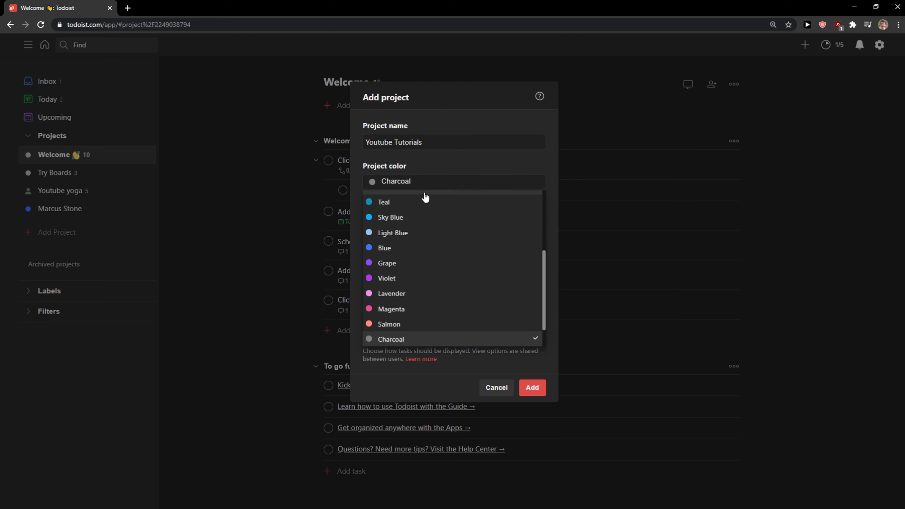
click(422, 203)
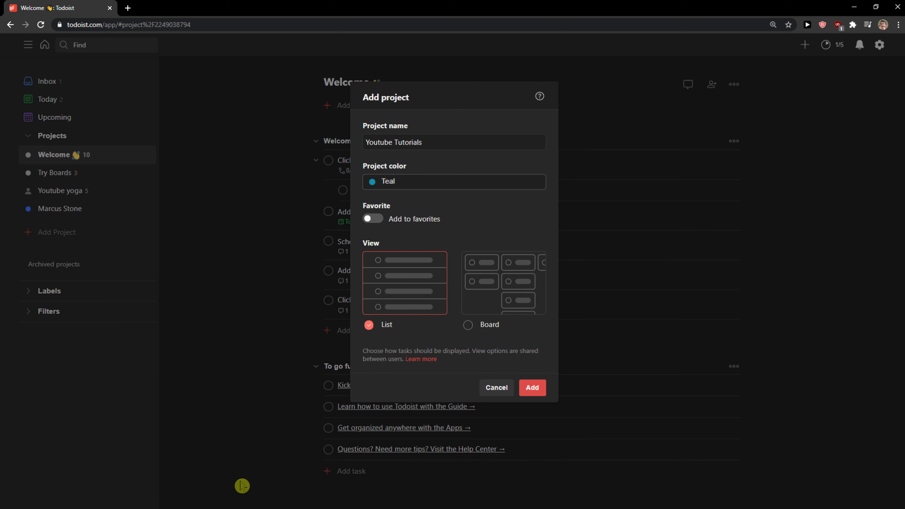
click(532, 388)
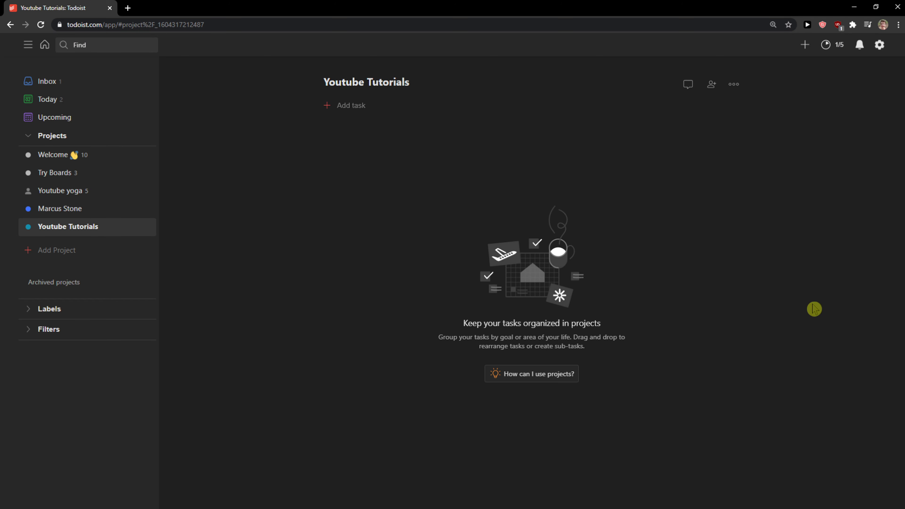
Add the task 'Youtube Todist Tutorial' to Youtube Tutorials and open its details
mouse_move(395, 133)
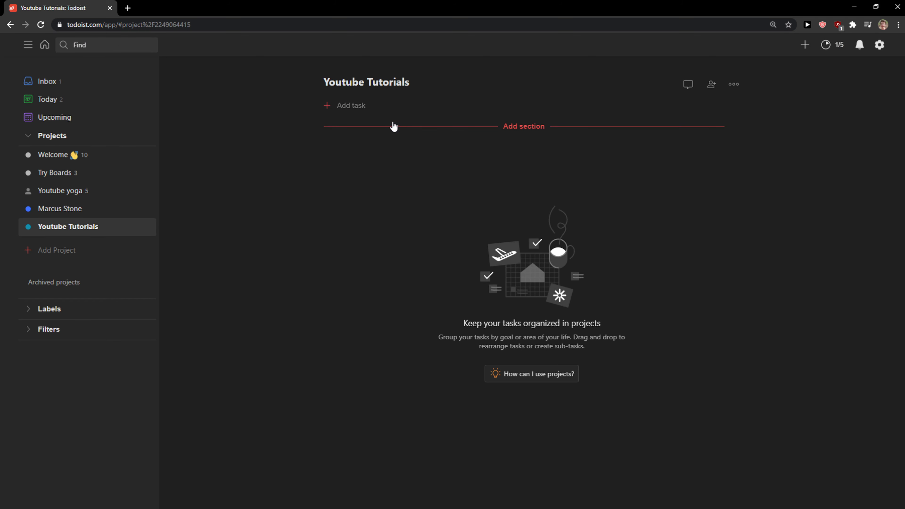
click(355, 107)
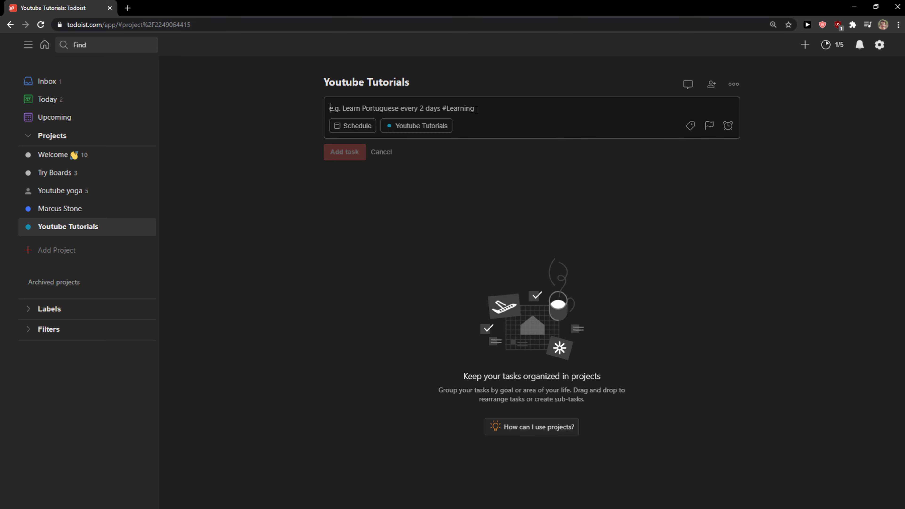
text(Youtube Todist Tuto)
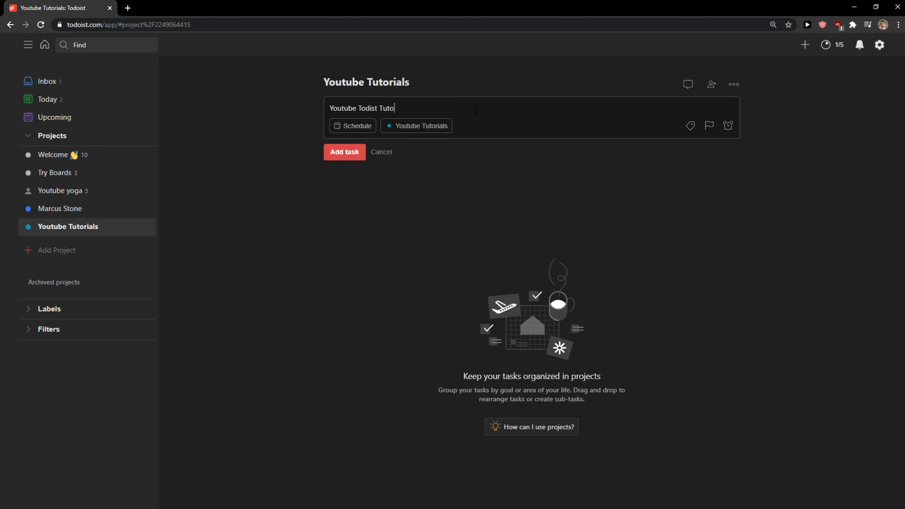
text(rial)
key(Return)
click(420, 265)
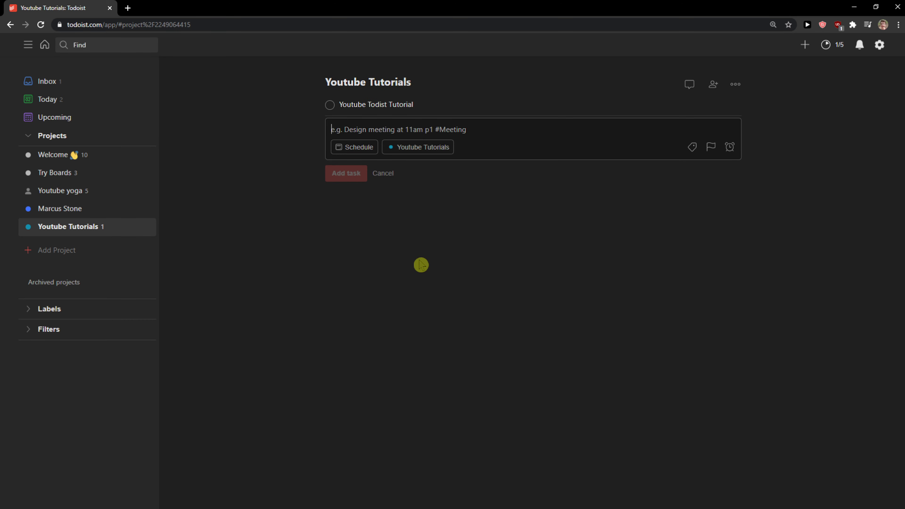
click(431, 314)
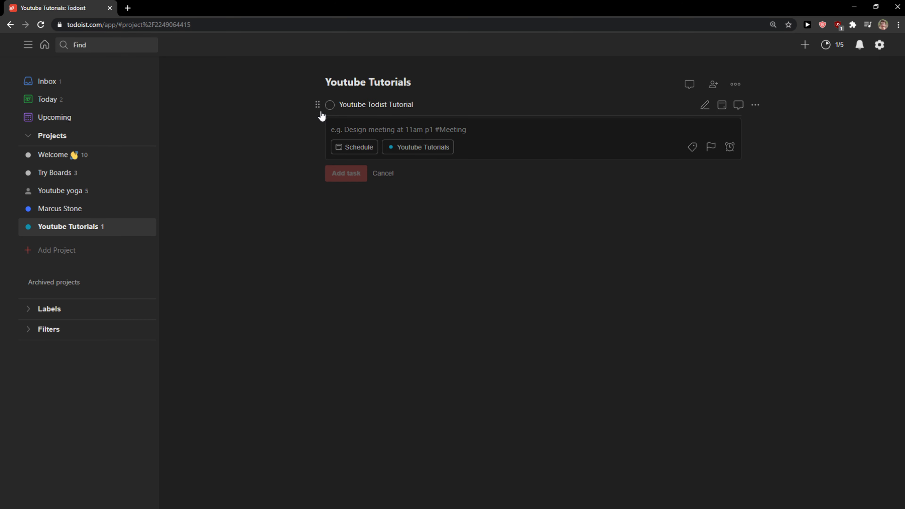
click(359, 110)
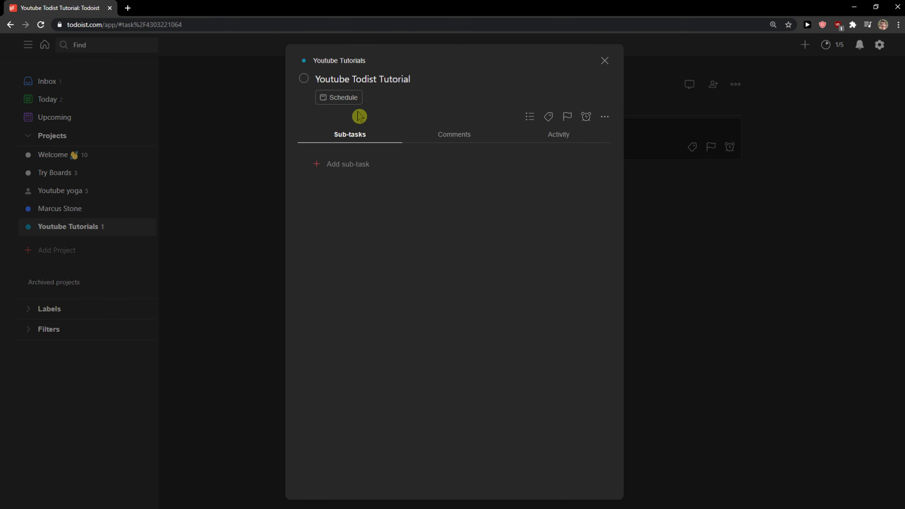
click(296, 119)
click(338, 100)
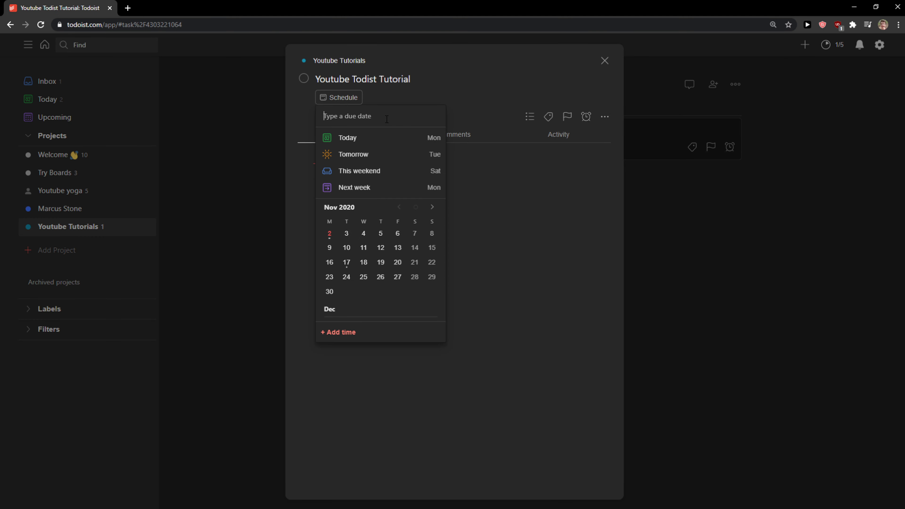
text(e)
key(BackSpace)
text(every day)
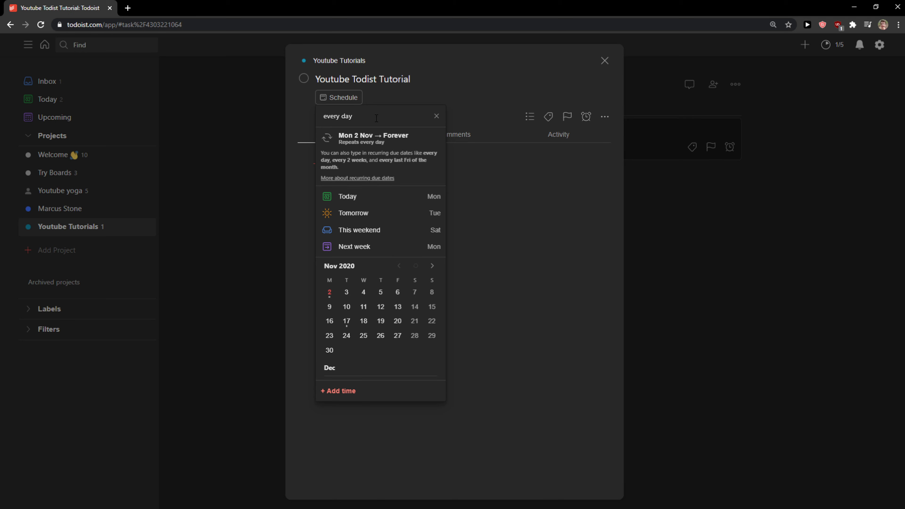
key(BackSpace)
key(BackSpace)
key(BackSpace)
text(week)
key(BackSpace)
key(BackSpace)
key(BackSpace)
key(BackSpace)
key(BackSpace)
key(BackSpace)
key(BackSpace)
key(BackSpace)
key(BackSpace)
key(BackSpace)
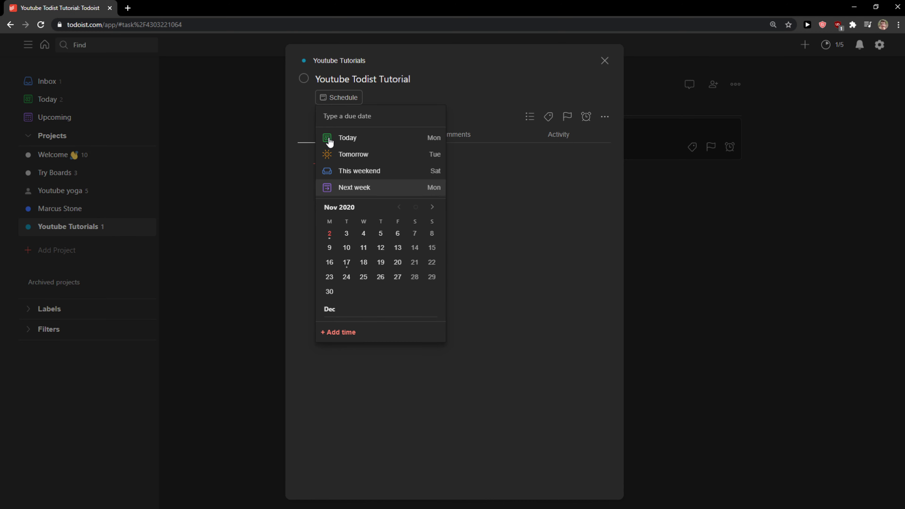
click(555, 258)
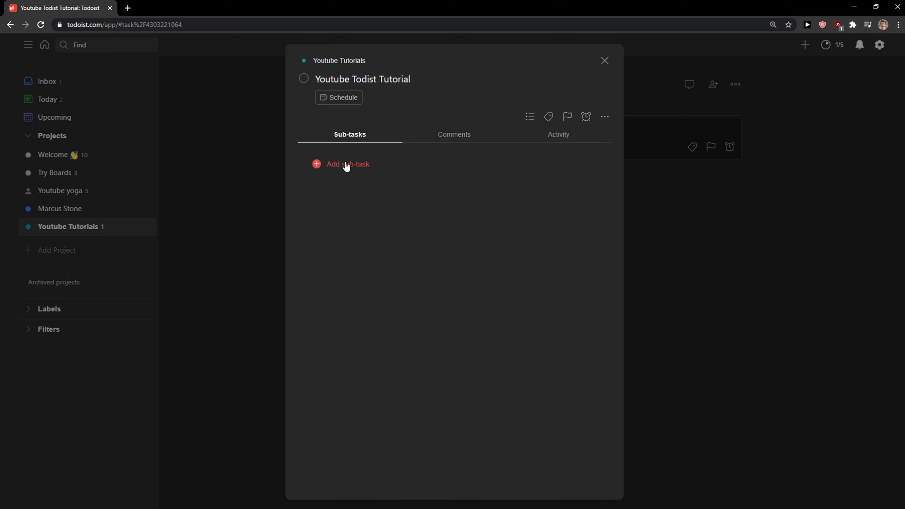
Add the sub-task 'How To Add Subtask Tutorial' under the current task
click(339, 165)
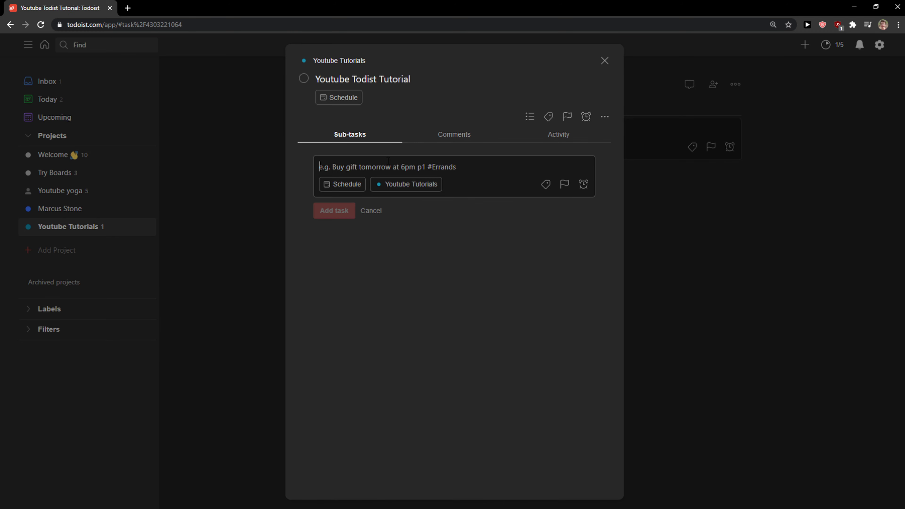
text(Y)
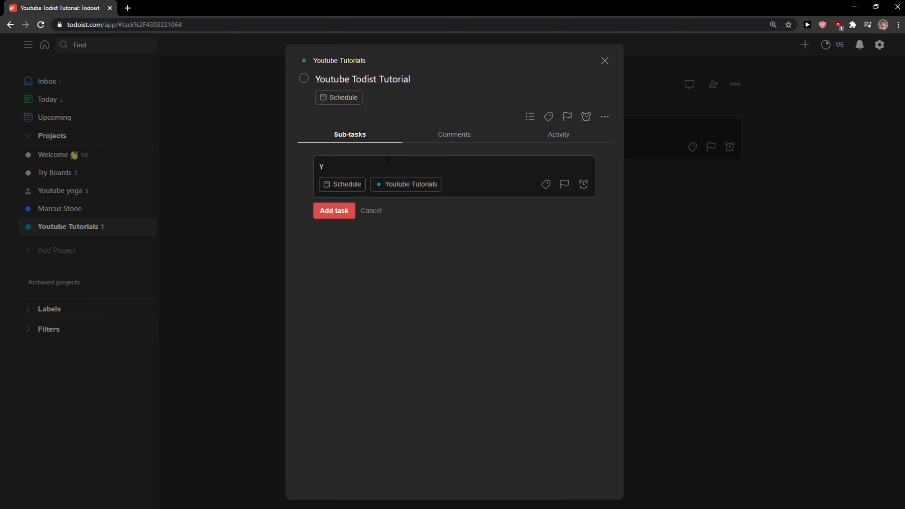
key(BackSpace)
text(How To Add Subtask Tutorial)
click(342, 214)
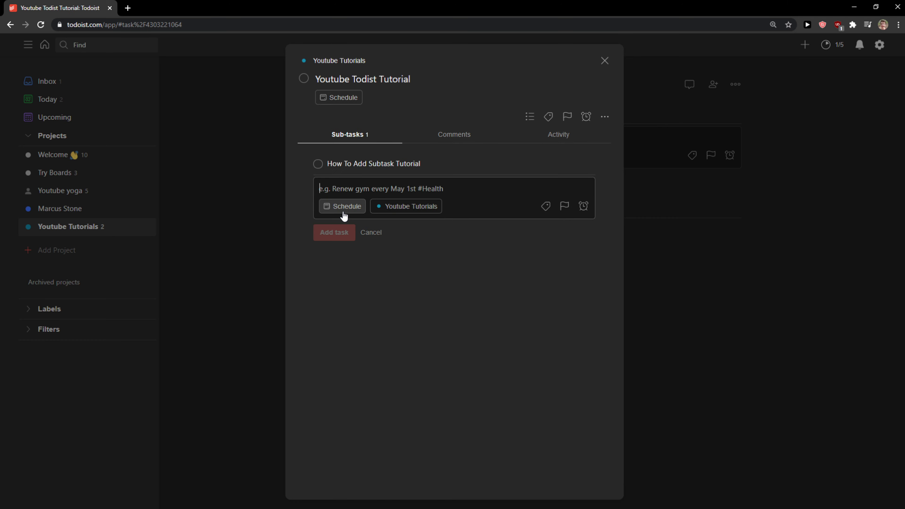
Open the sub-task, jump to its parent task, glance at Comments and return to Sub-tasks
click(403, 165)
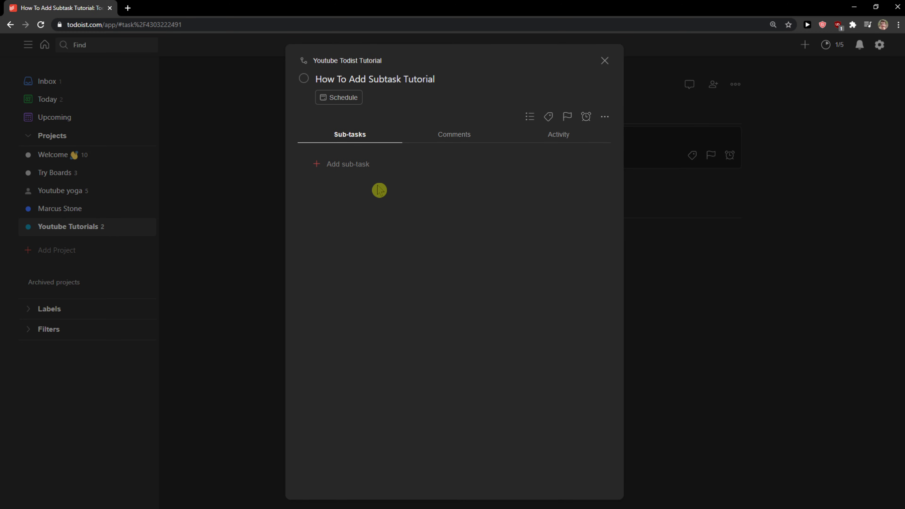
click(331, 68)
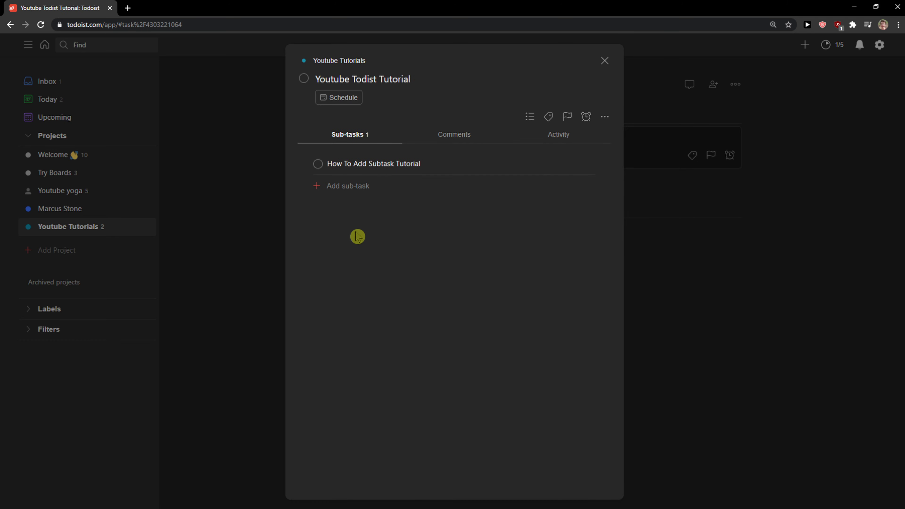
click(455, 139)
click(358, 138)
Browse the Comments and Activity tabs, then complete and un-complete the sub-task
click(454, 140)
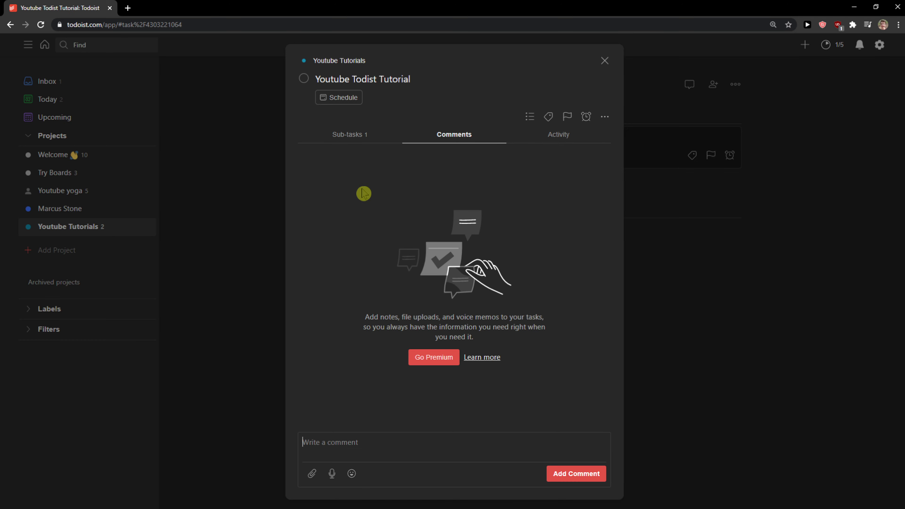
click(545, 142)
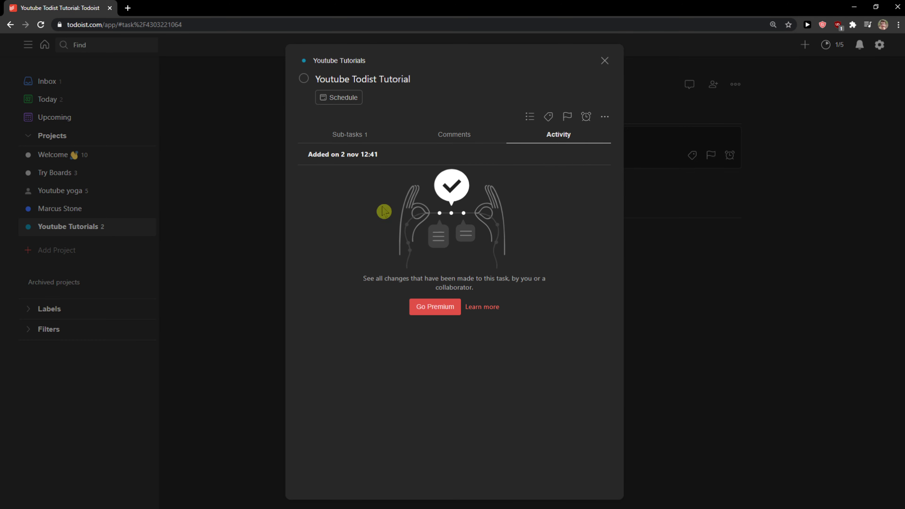
click(338, 143)
click(328, 211)
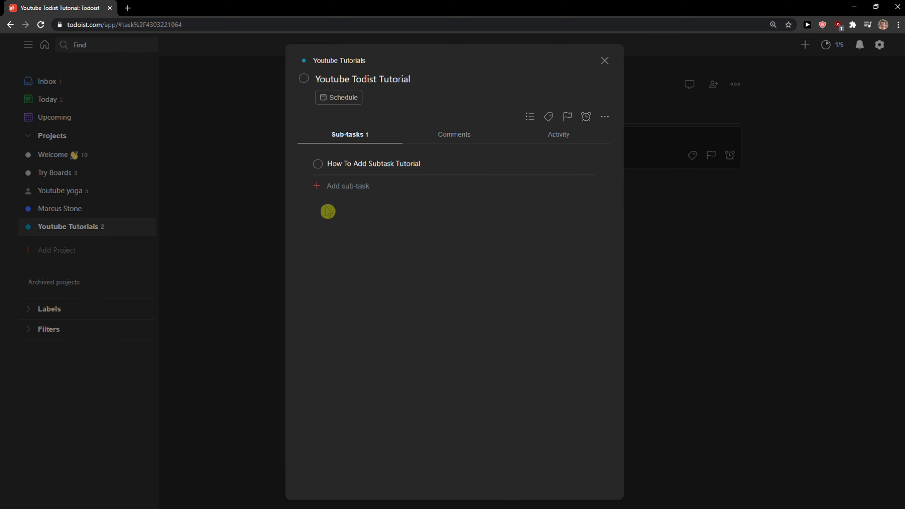
click(318, 165)
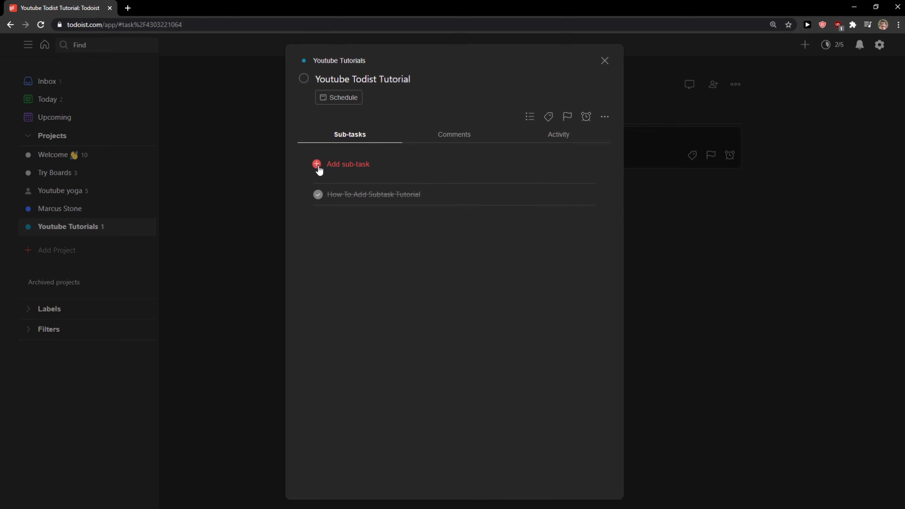
click(319, 195)
click(334, 228)
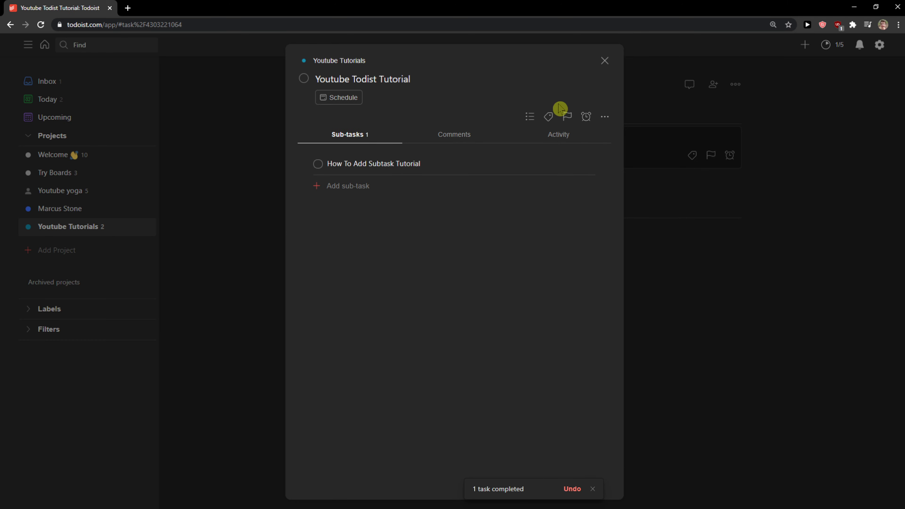
Look at the move-to-project list and labels option without changing either
click(532, 118)
scroll(499, 262, down, 1)
scroll(499, 262, down, 1)
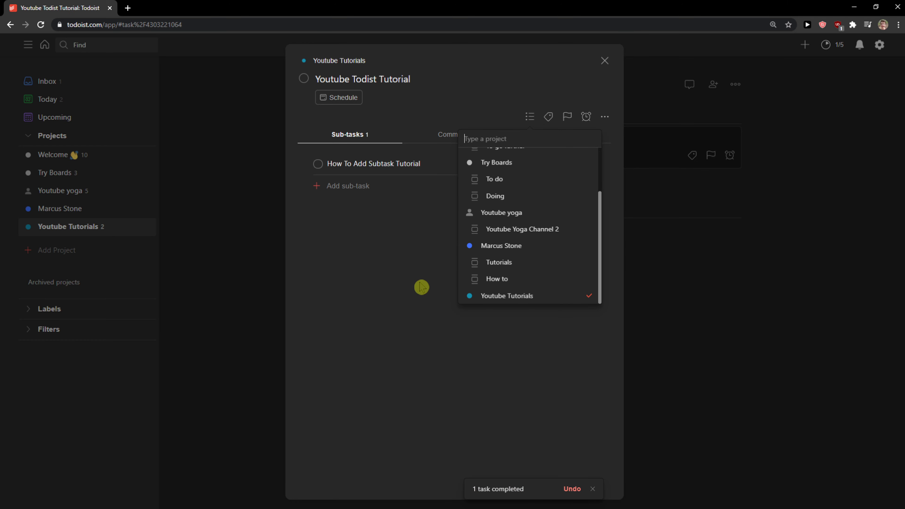
click(420, 287)
click(548, 121)
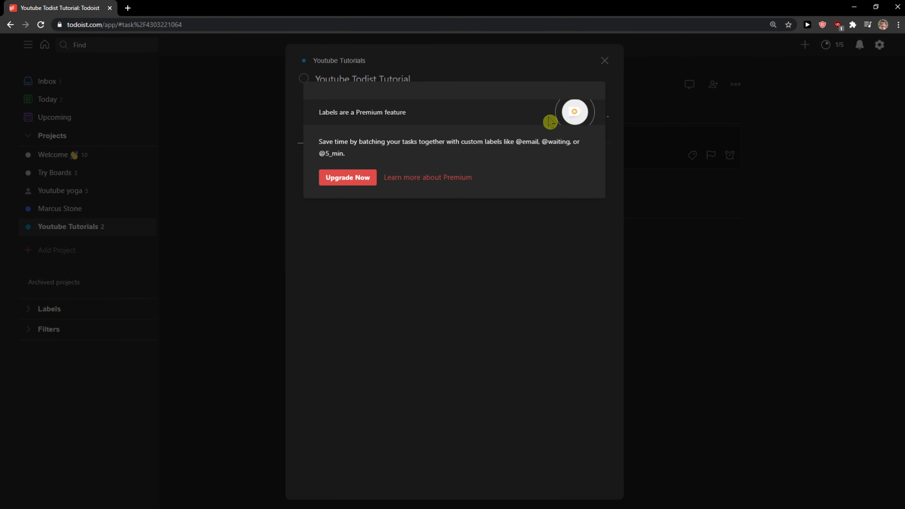
click(412, 250)
Set 'Youtube Todist Tutorial' to Priority 1 and close the task details
click(571, 123)
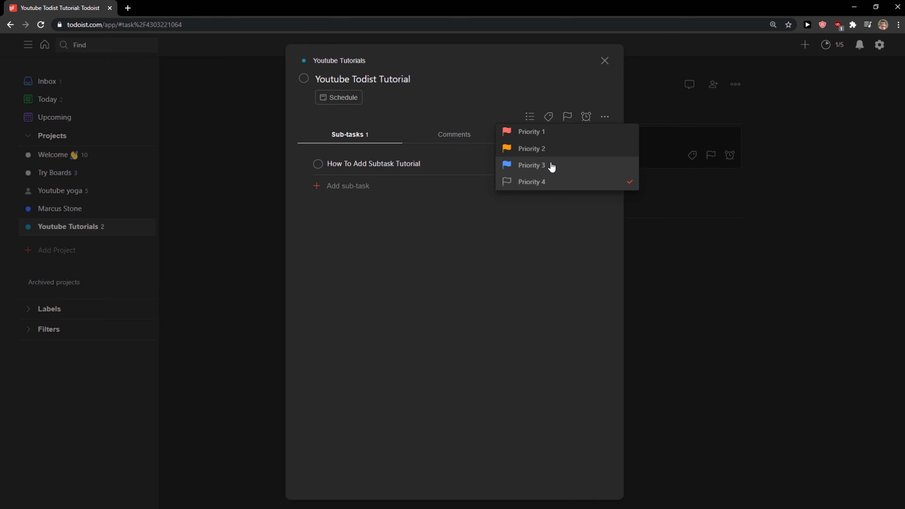
click(559, 135)
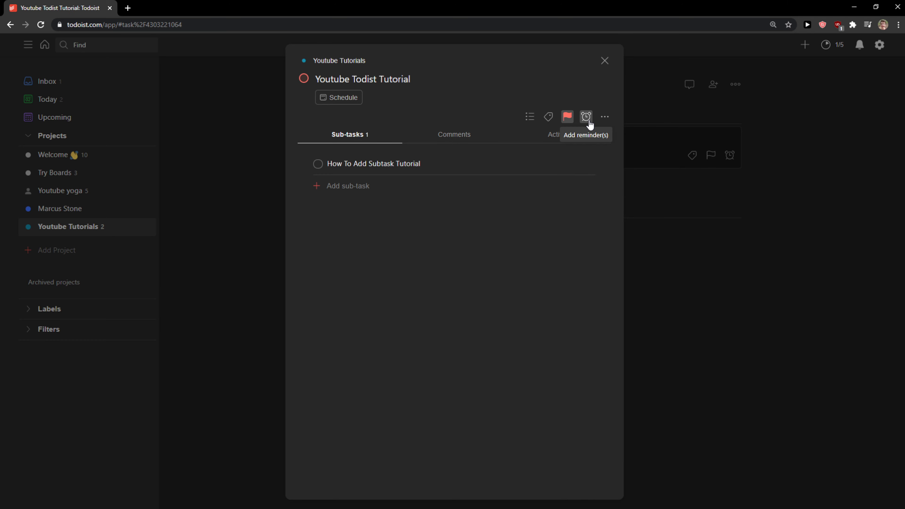
click(605, 117)
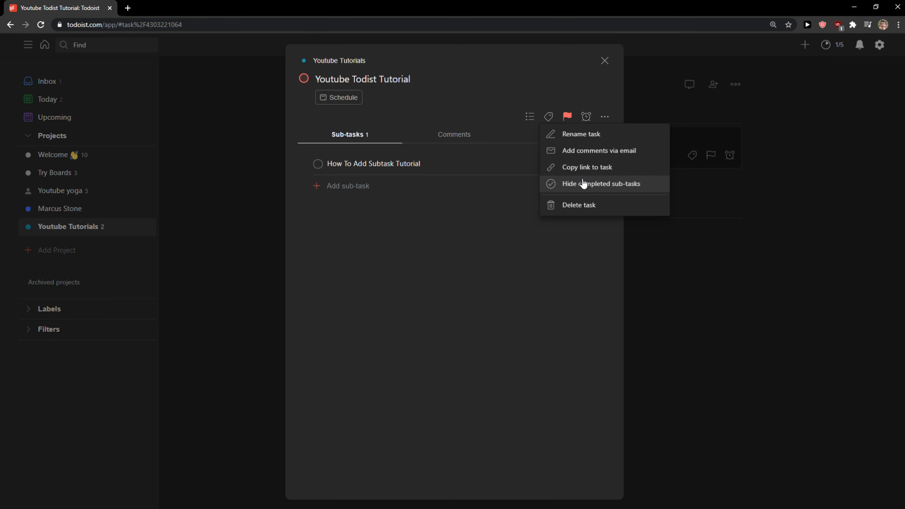
click(552, 257)
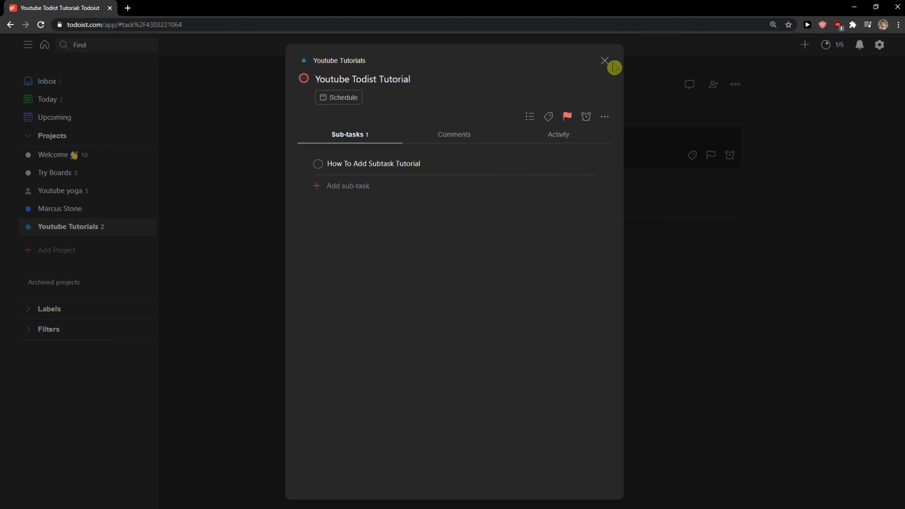
click(604, 61)
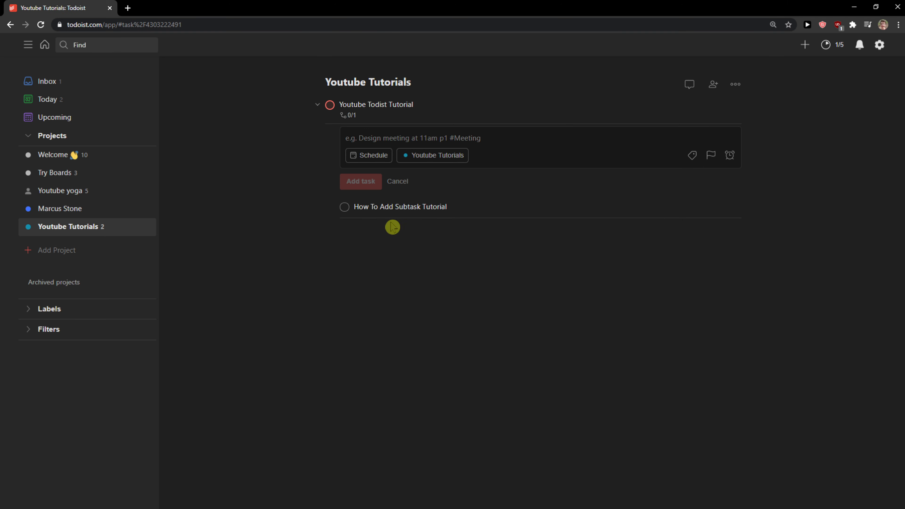
Briefly reopen the task, then collapse and re-expand its sub-task in the list
click(378, 120)
click(210, 192)
click(318, 106)
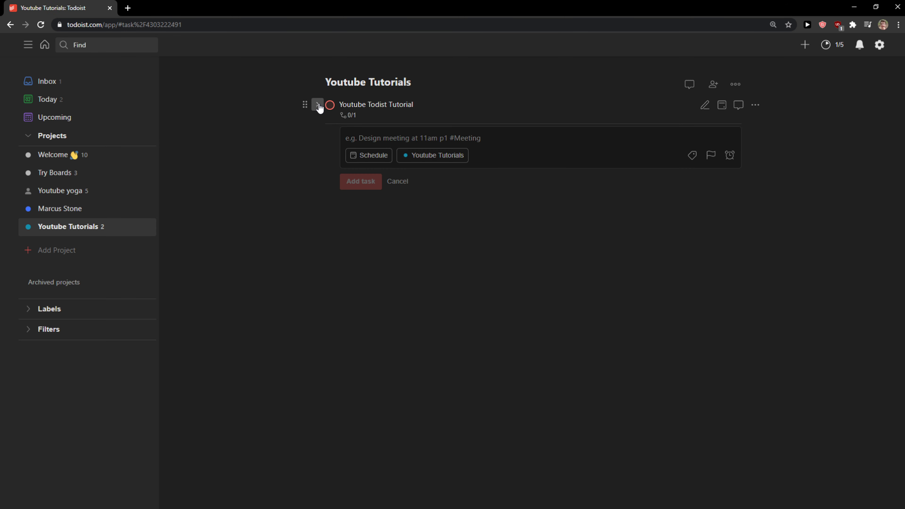
click(320, 107)
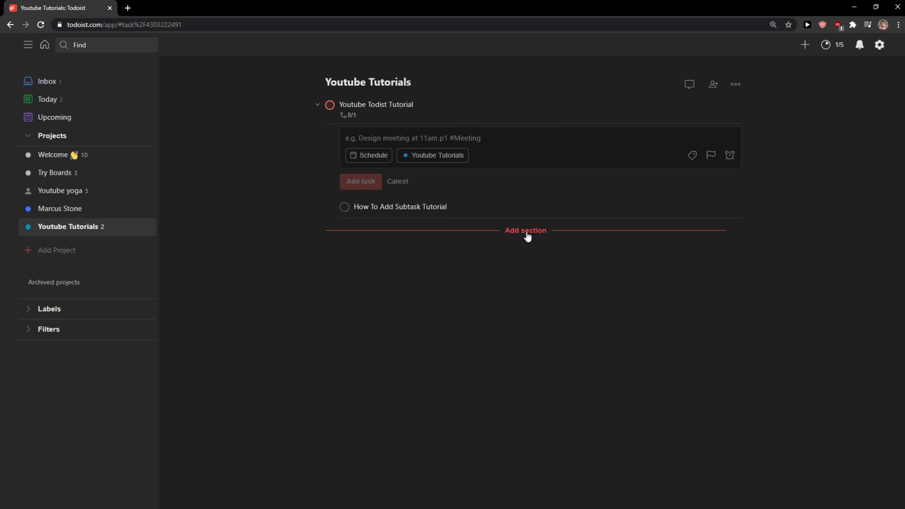
Add a 'Youtube New Tutorials' section below the task, leaving its sub-task collapsed
click(526, 232)
click(733, 137)
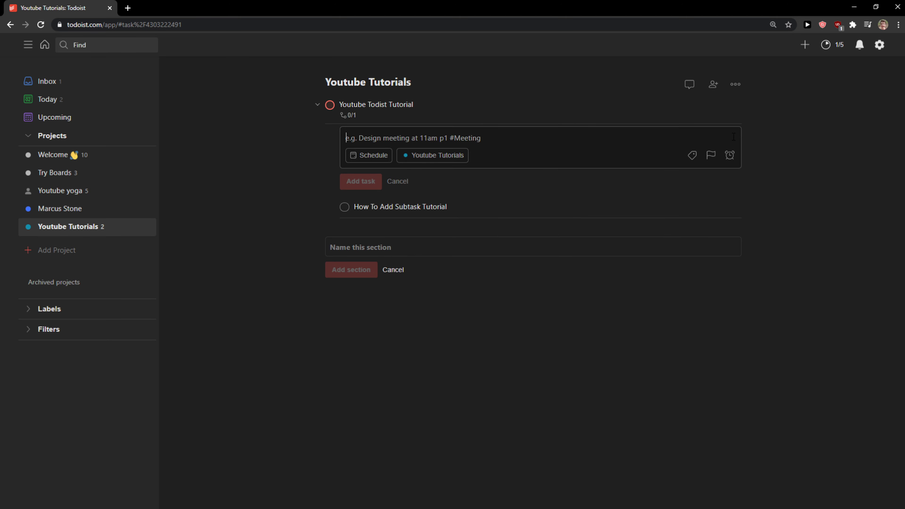
click(616, 202)
click(610, 63)
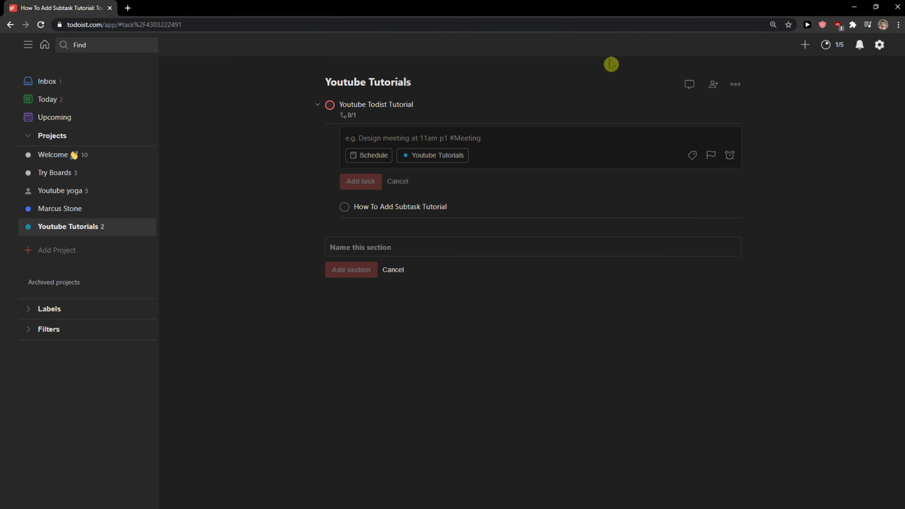
click(317, 105)
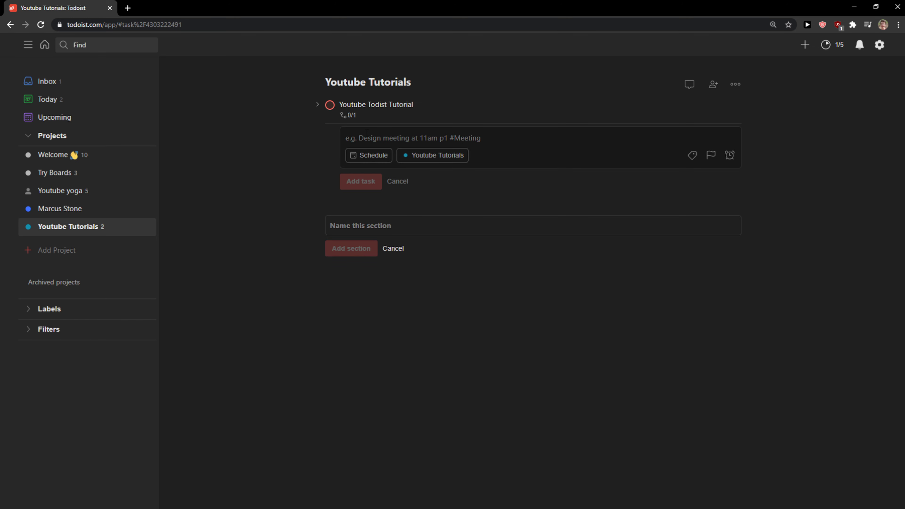
click(487, 149)
click(399, 177)
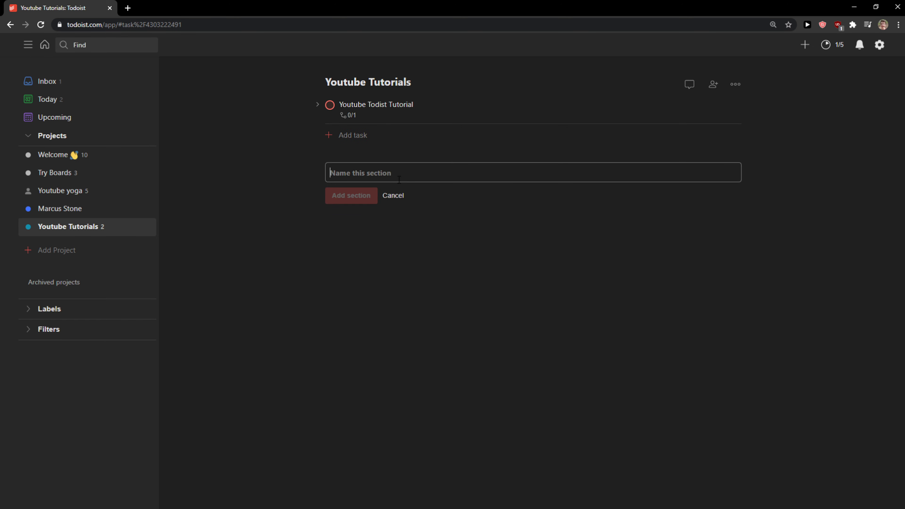
text(Youtube New)
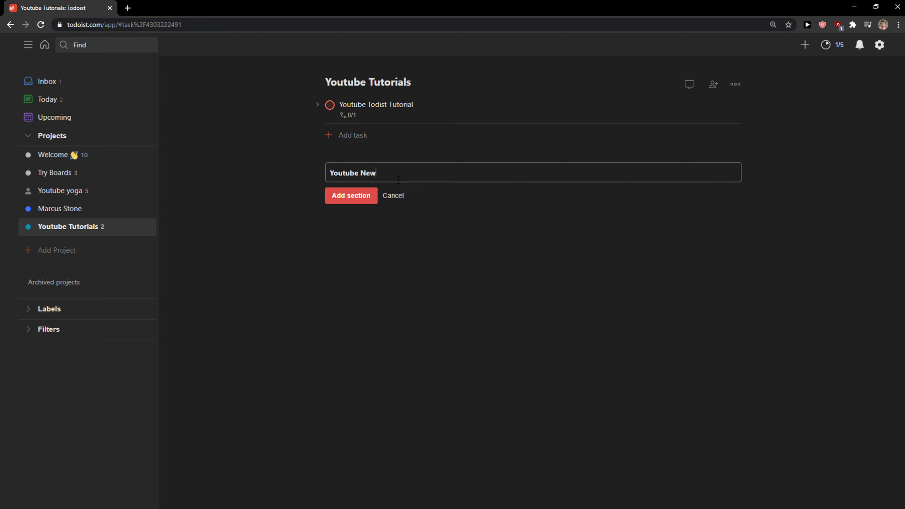
text( Tutorials)
key(Return)
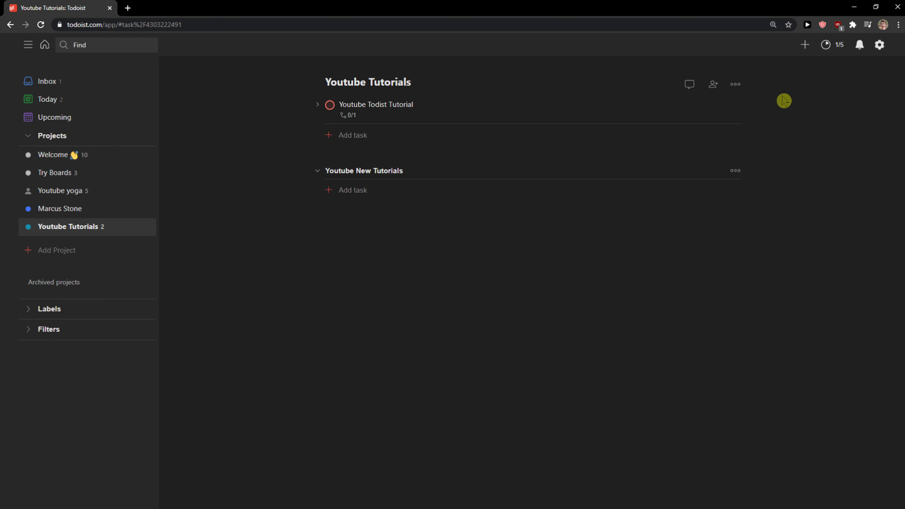
Share the Youtube Tutorials project by inviting a collaborator's e-mail address
click(689, 85)
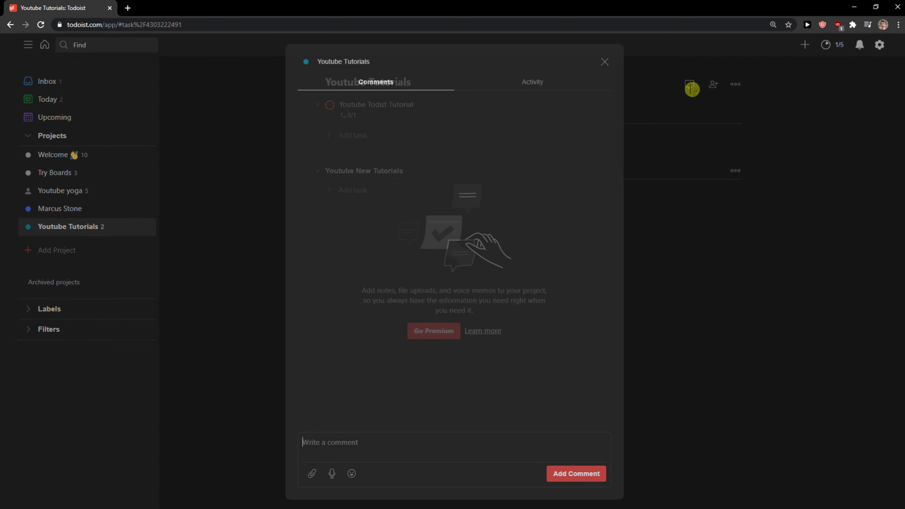
click(605, 62)
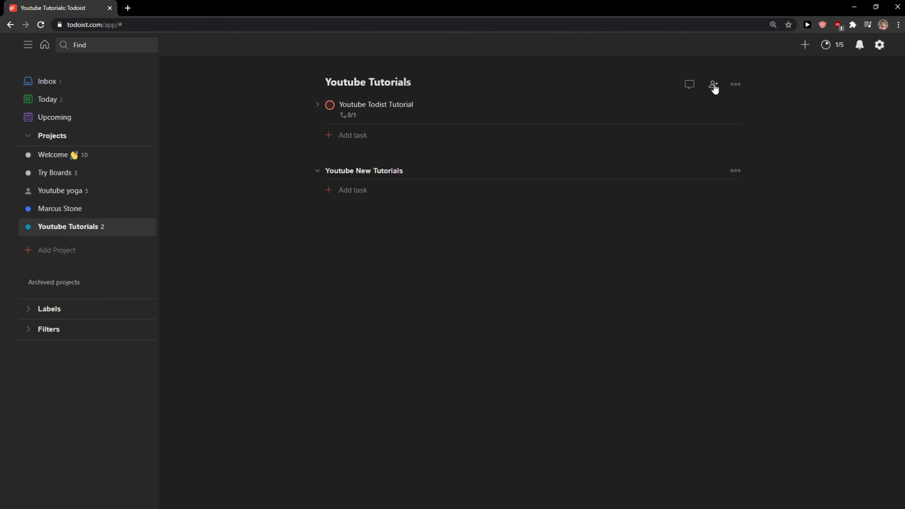
click(713, 86)
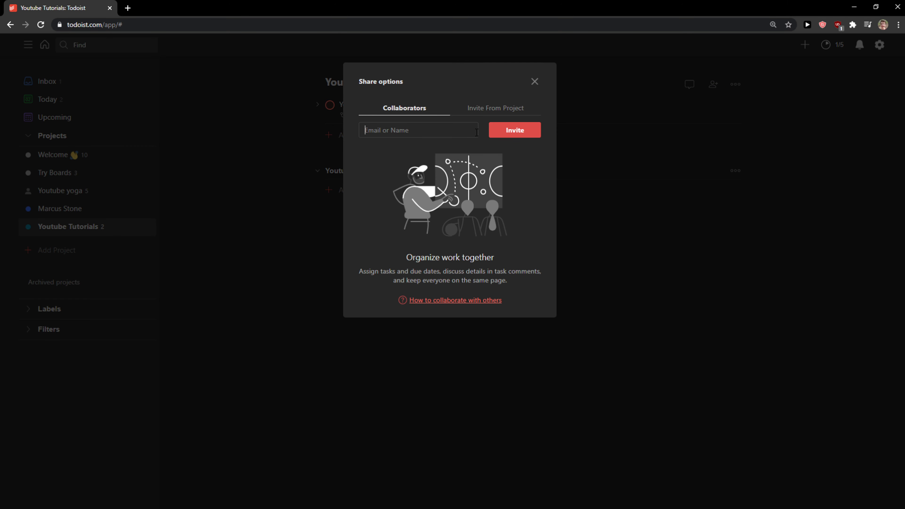
text(mare)
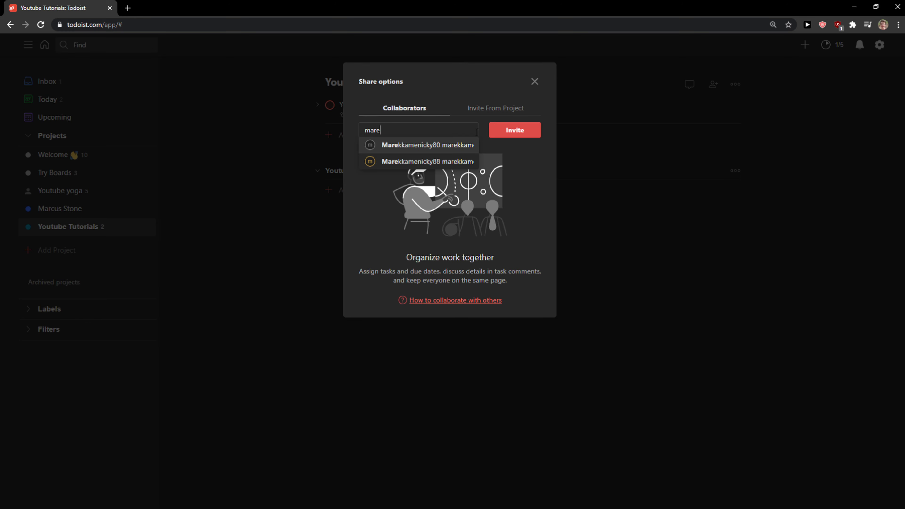
key(Down)
key(Down)
key(Return)
click(498, 132)
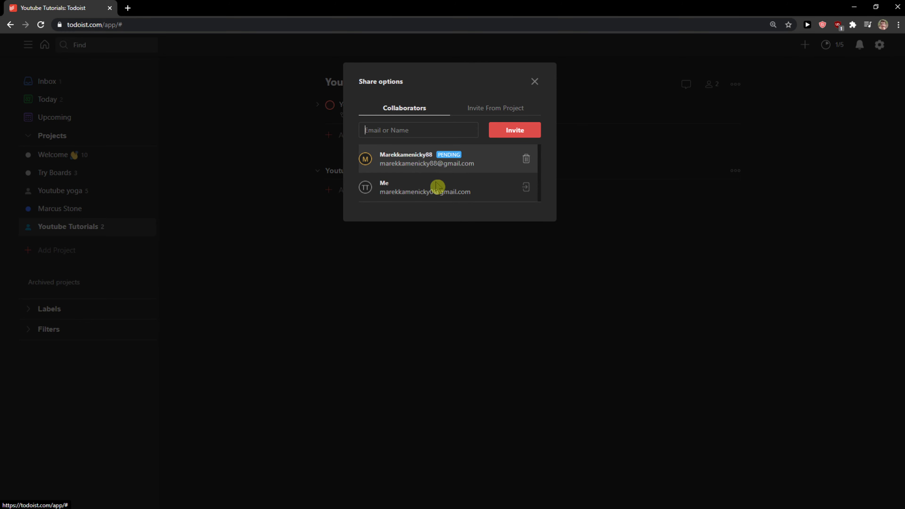
click(534, 83)
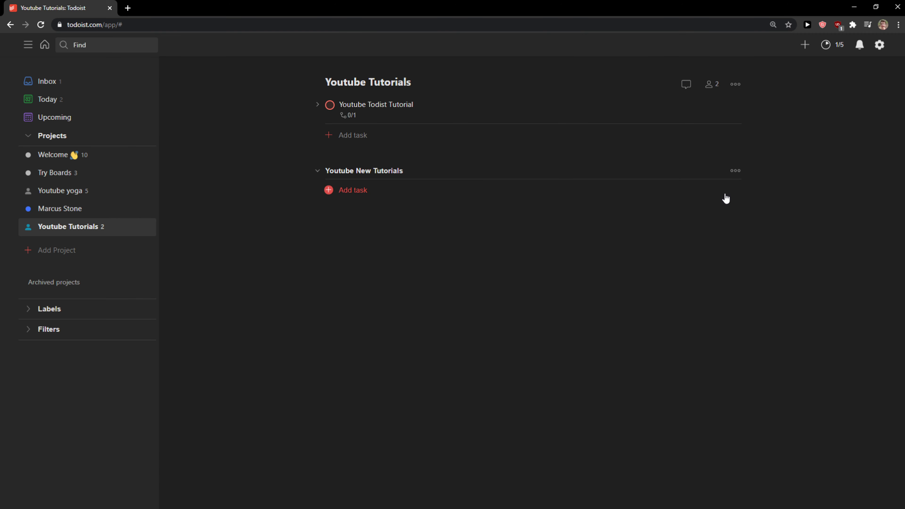
Assign 'Youtube Todist Tutorial' to the invited collaborator
click(738, 108)
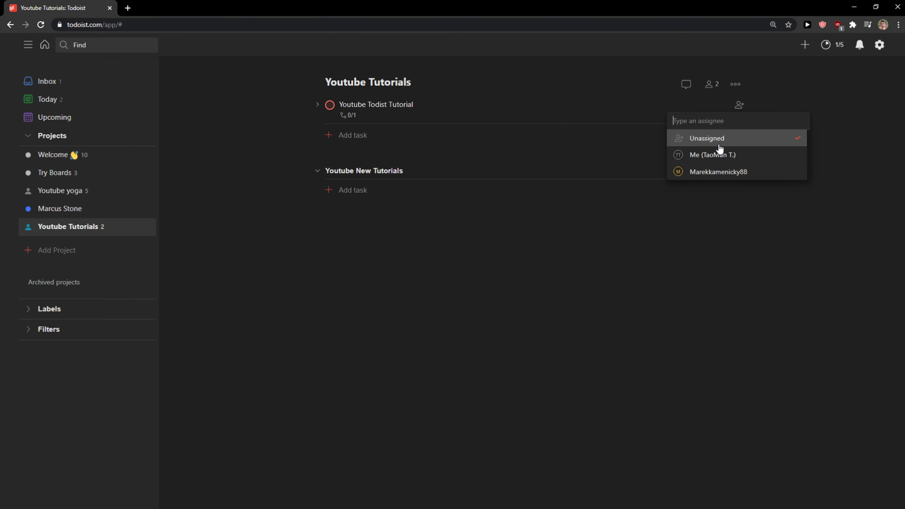
click(710, 173)
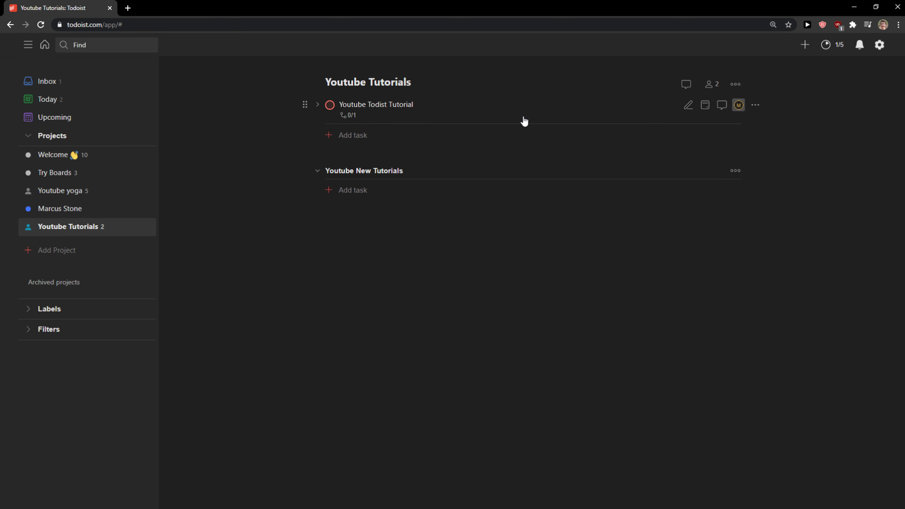
click(190, 121)
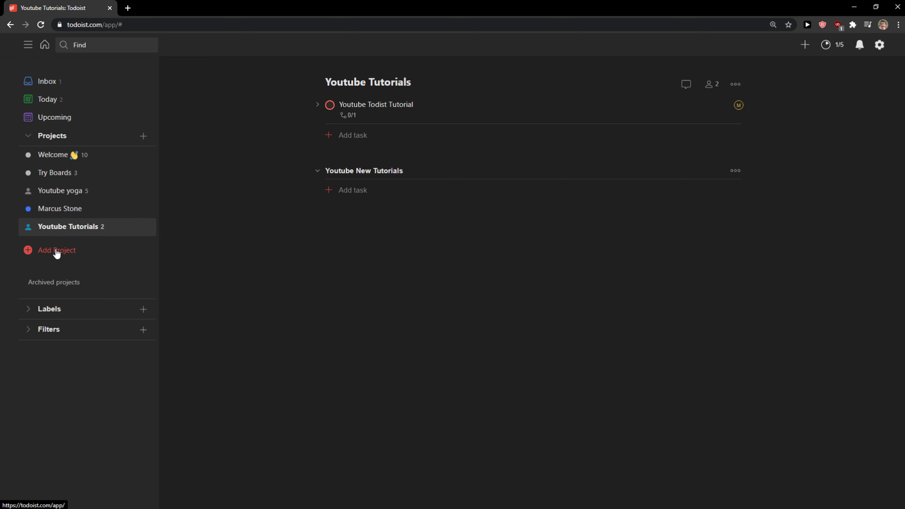
Switch Youtube Tutorials to board layout, showing (No Section) and Youtube New Tutorials columns
click(734, 89)
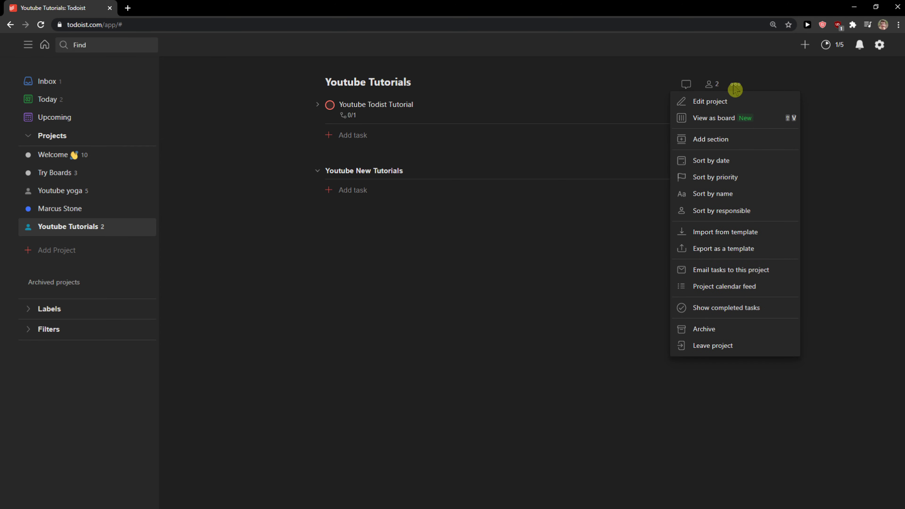
click(726, 127)
click(873, 85)
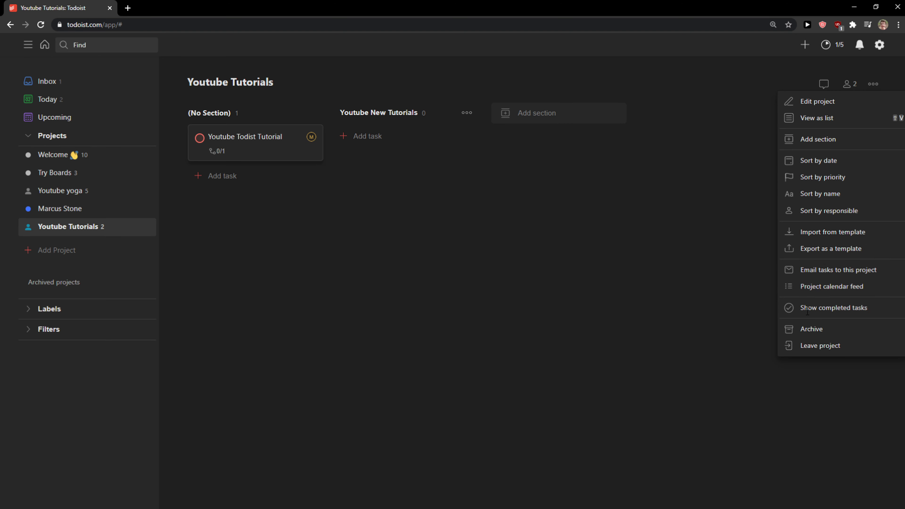
click(513, 398)
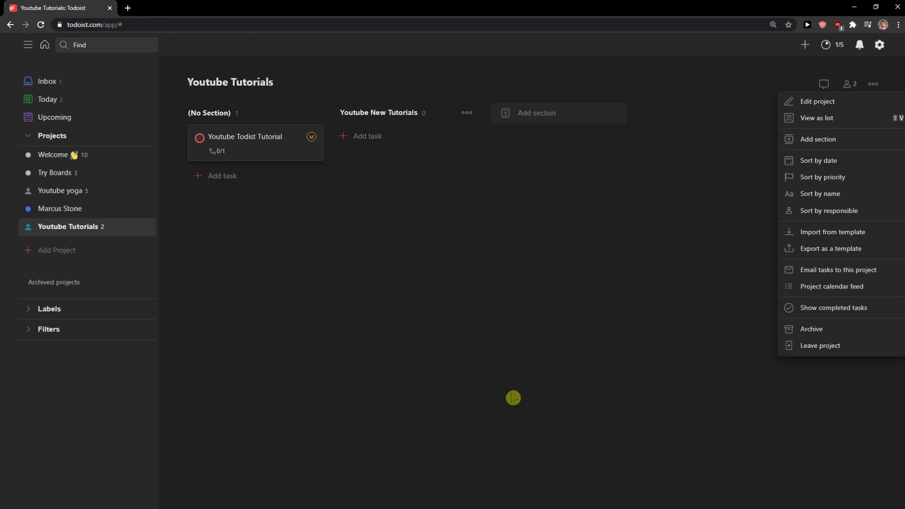
Create a Red board-view project named 'Project Management'
click(65, 256)
click(435, 227)
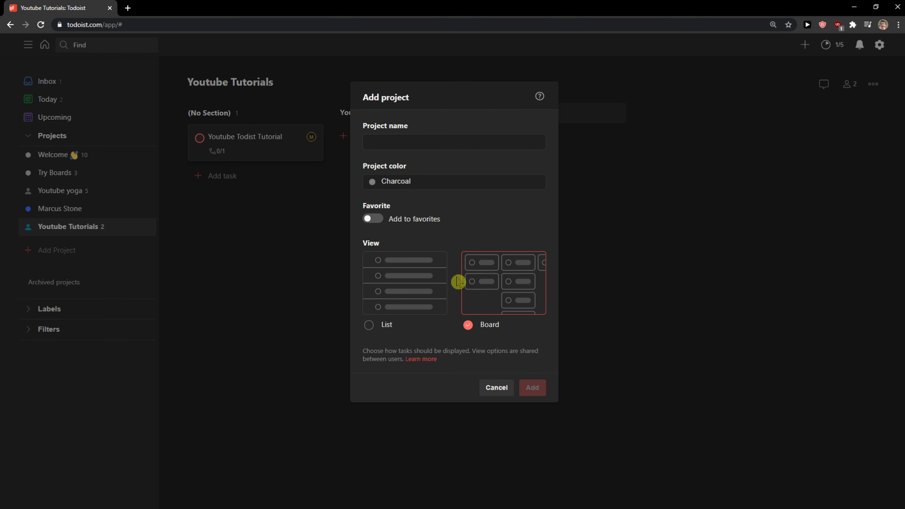
click(441, 142)
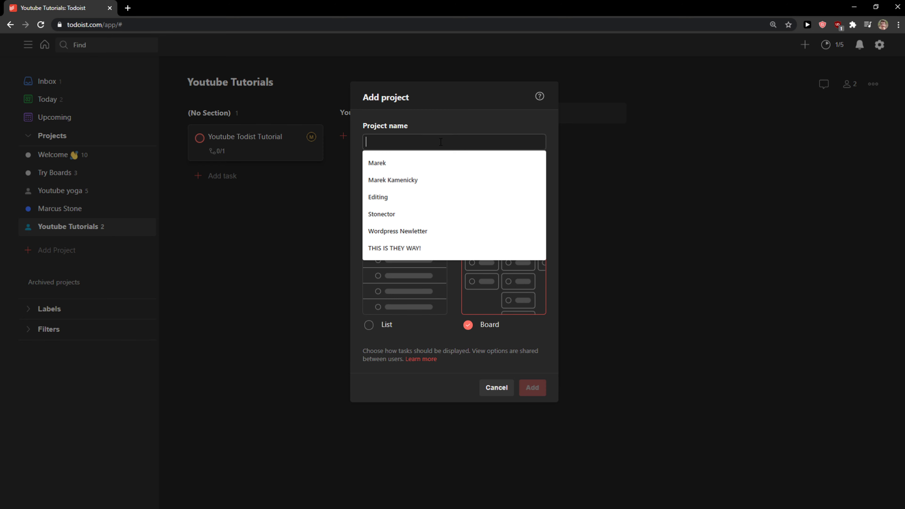
text(Project Management)
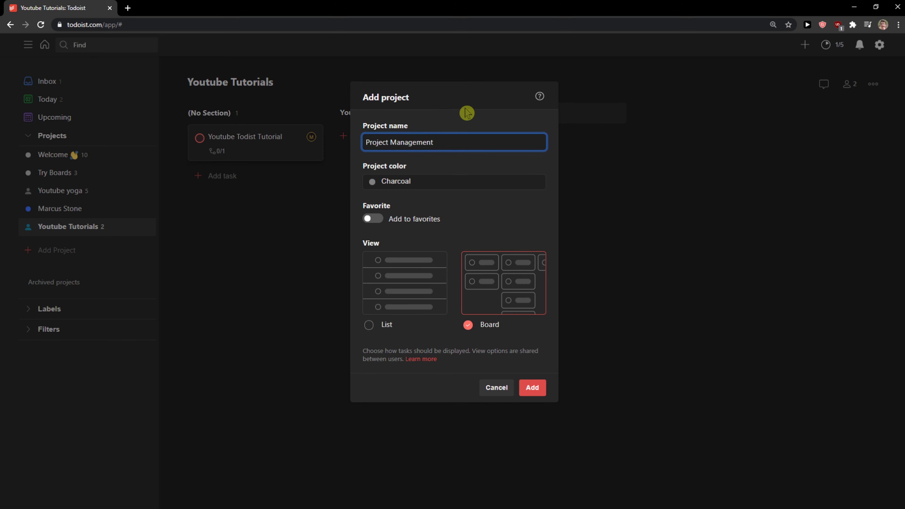
click(438, 182)
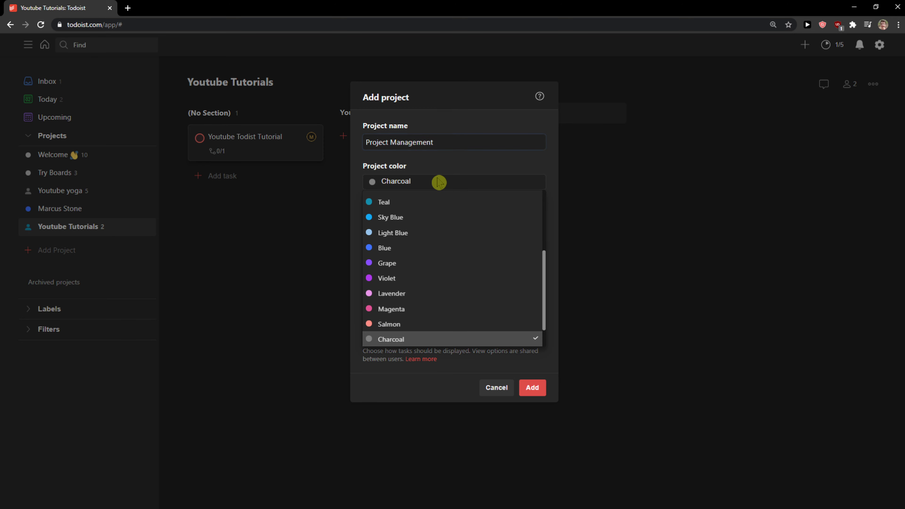
scroll(417, 271, up, 3)
click(414, 215)
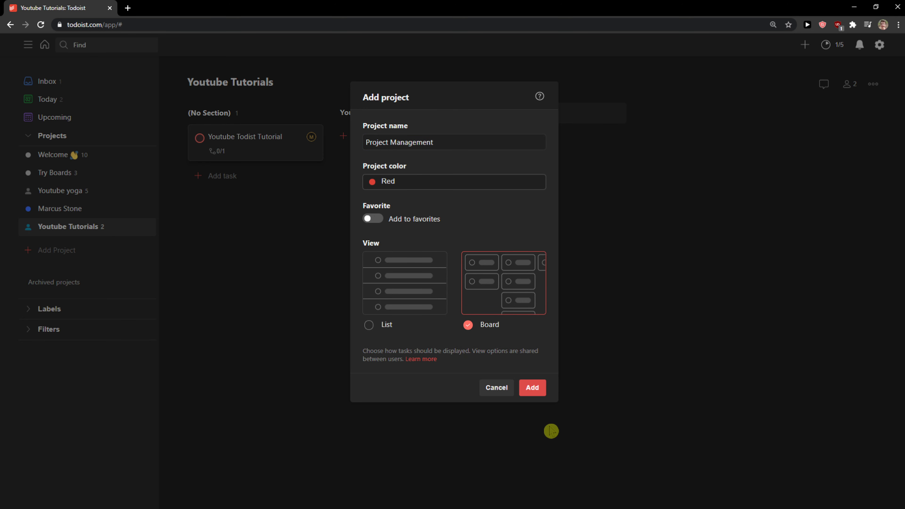
click(527, 396)
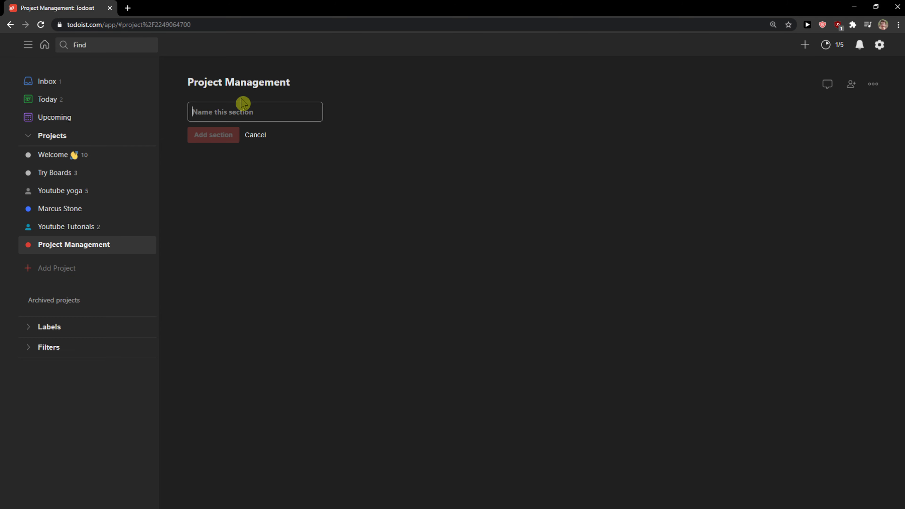
Add To-do, In Proccess and Finished sections to the Project Management board
text(To-do)
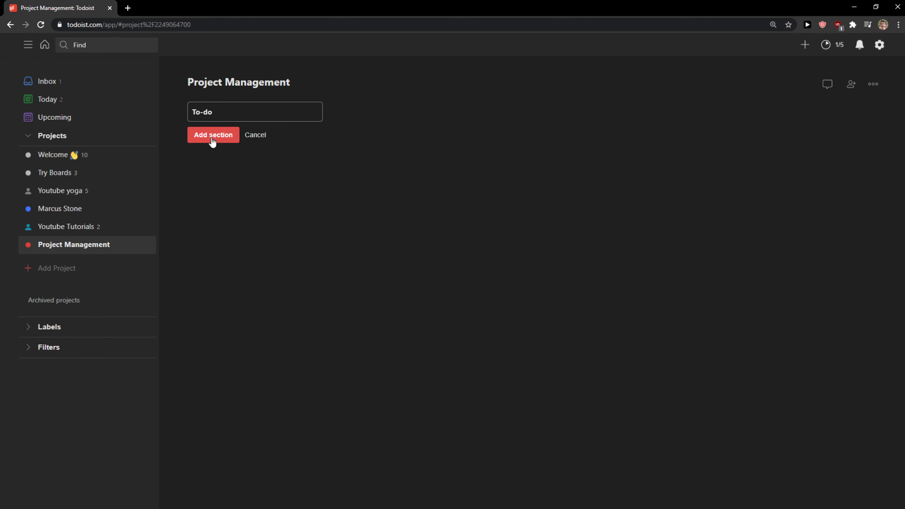
click(213, 140)
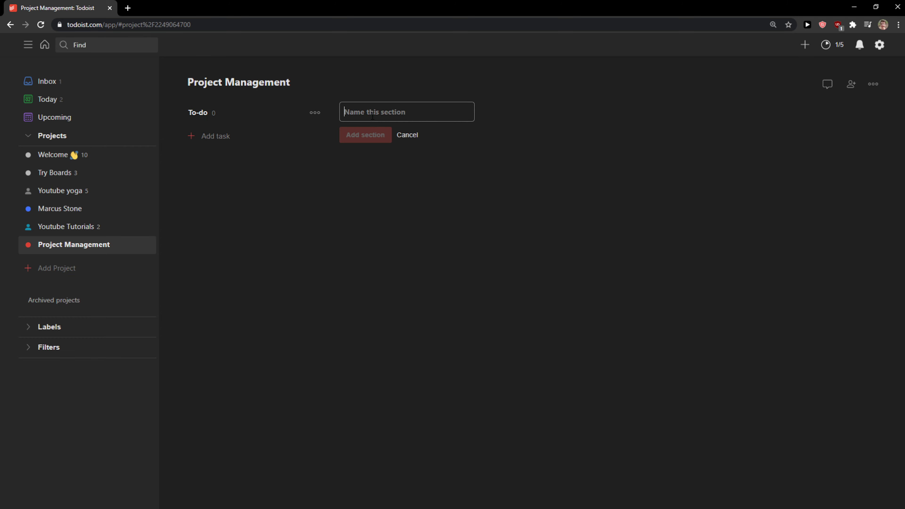
text(In Proccess)
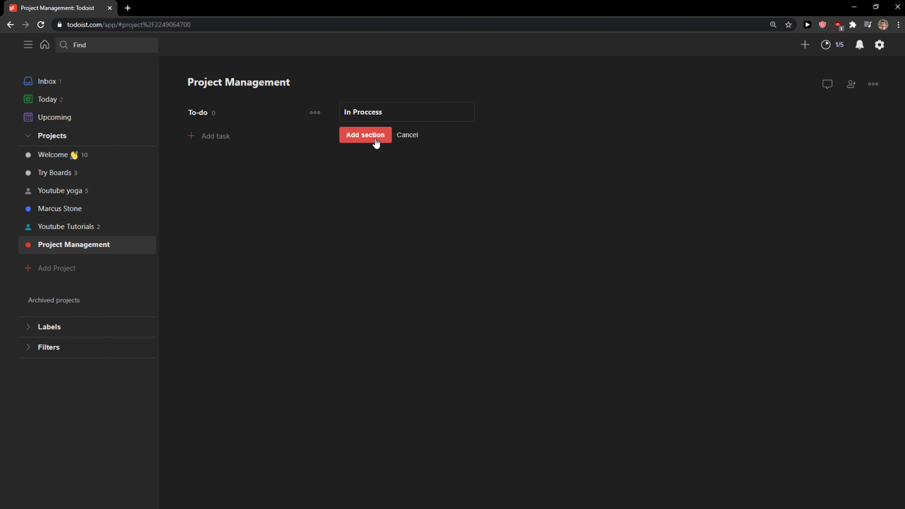
click(371, 138)
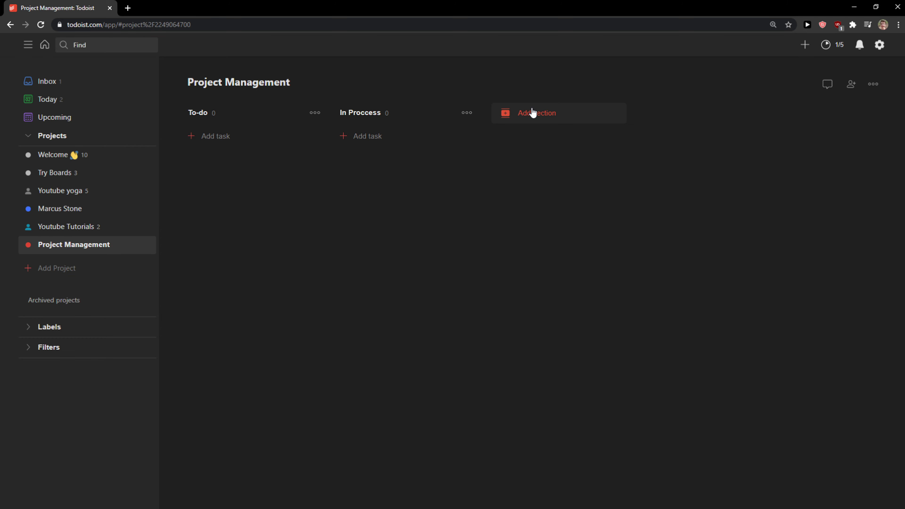
text(Finished)
key(Return)
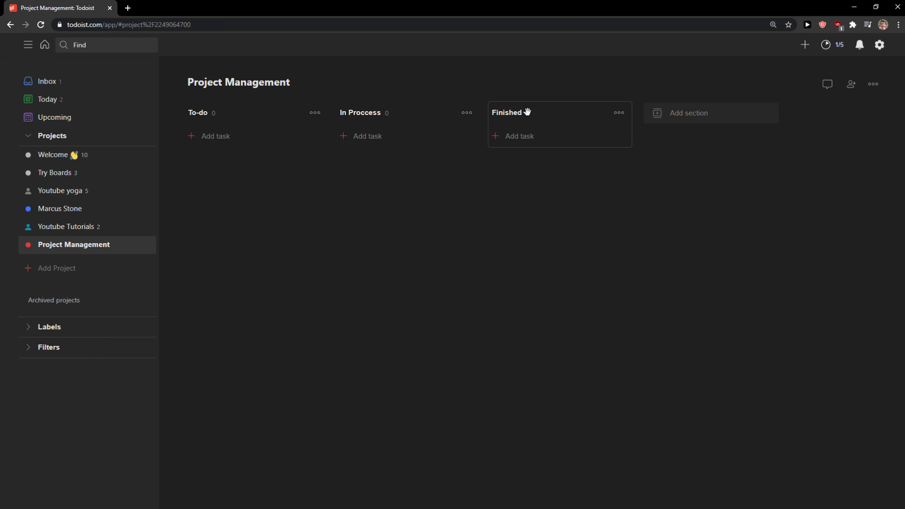
Add a 'Youtube vide' task in To-do, move it to Finished, and complete it
click(245, 136)
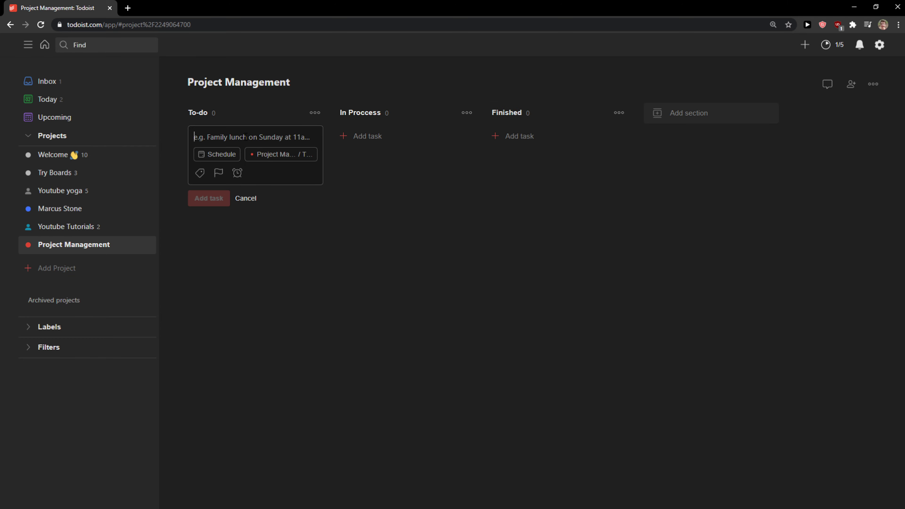
text(Yout)
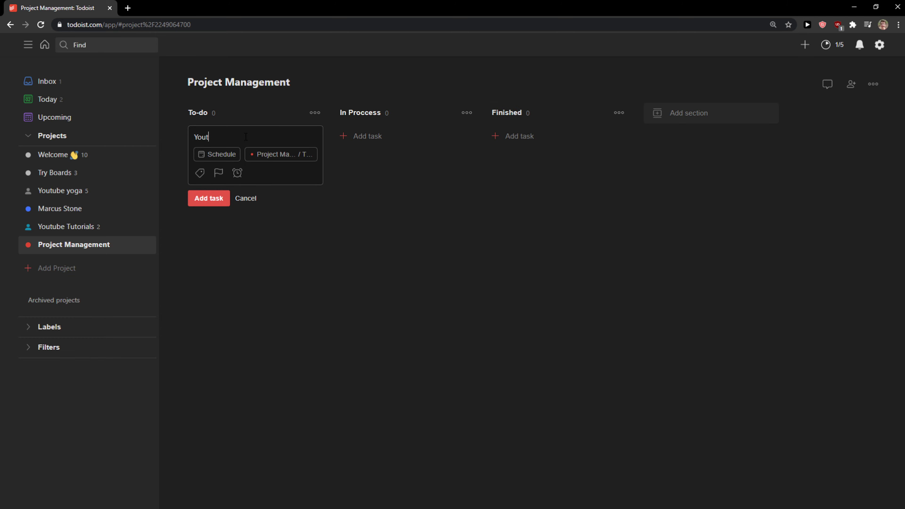
text(ube vide)
key(Return)
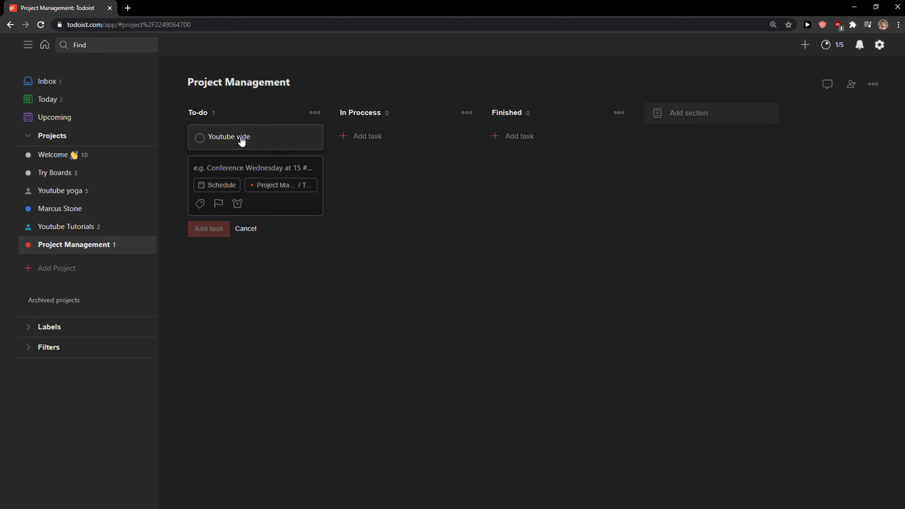
drag(241, 141, 396, 204)
drag(413, 140, 560, 147)
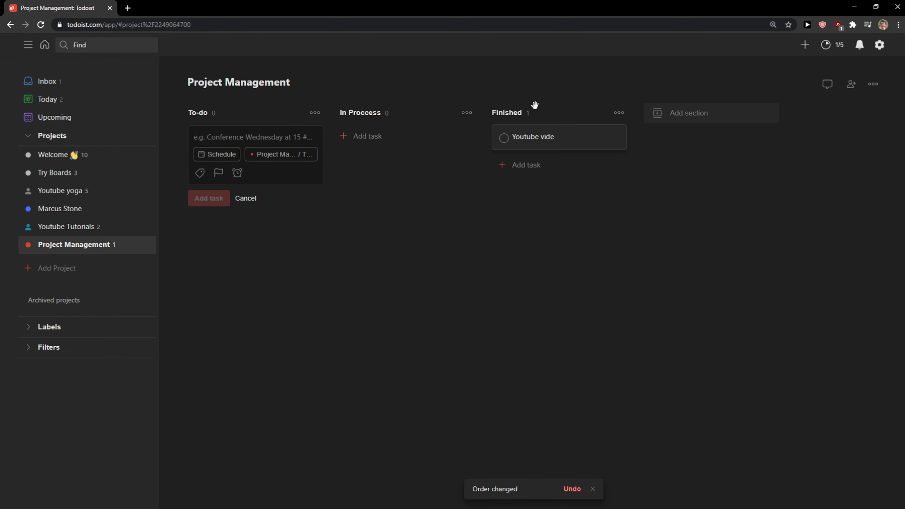
click(504, 143)
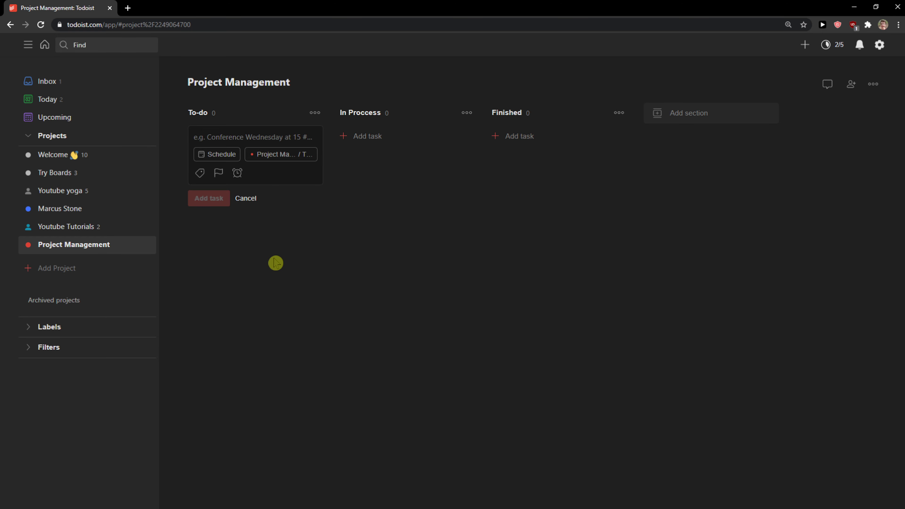
click(245, 198)
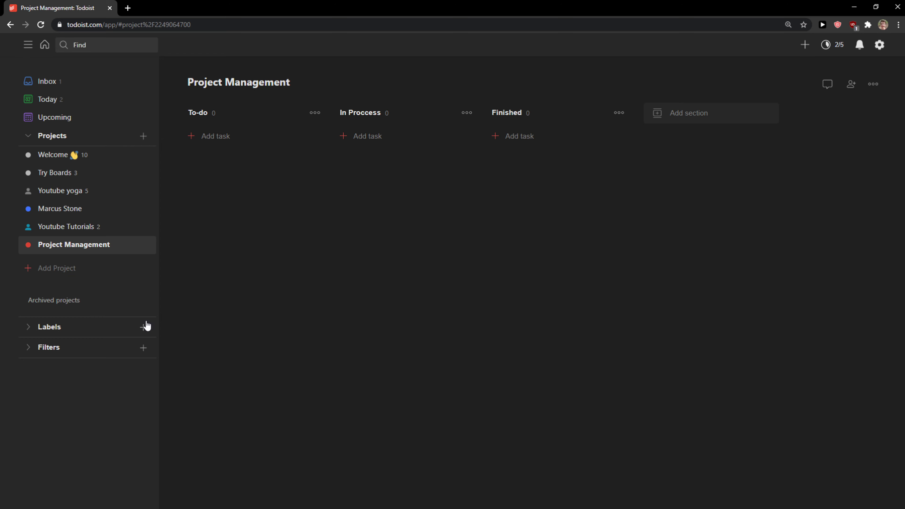
Open the template gallery in a new tab and browse Education, Creative, Management, Development and Design & Product categories
click(880, 46)
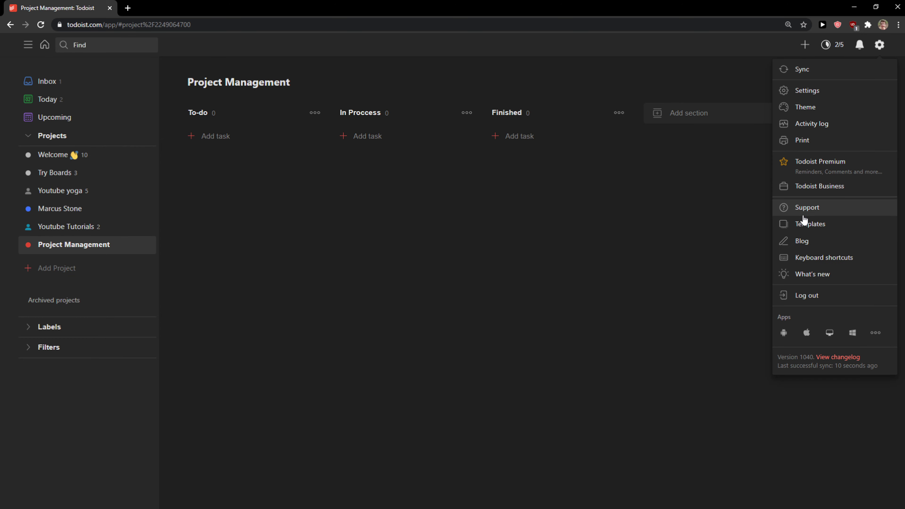
click(825, 231)
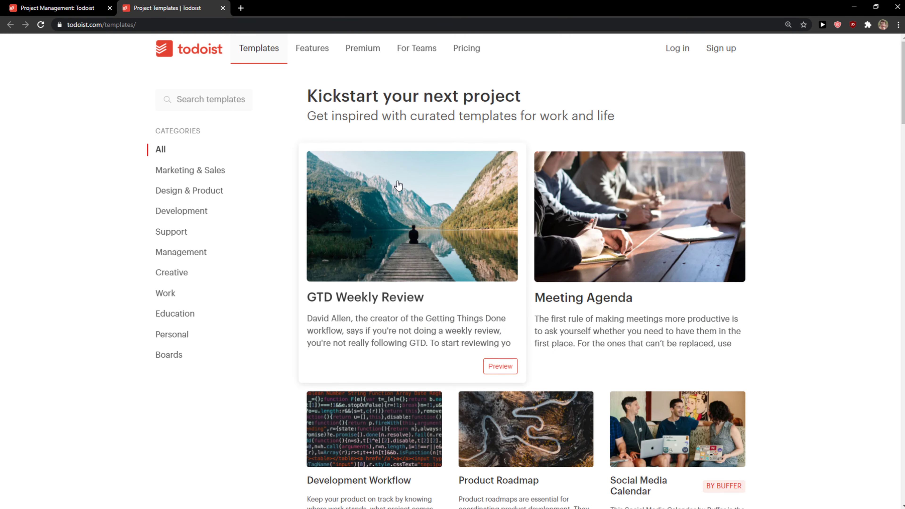
click(164, 318)
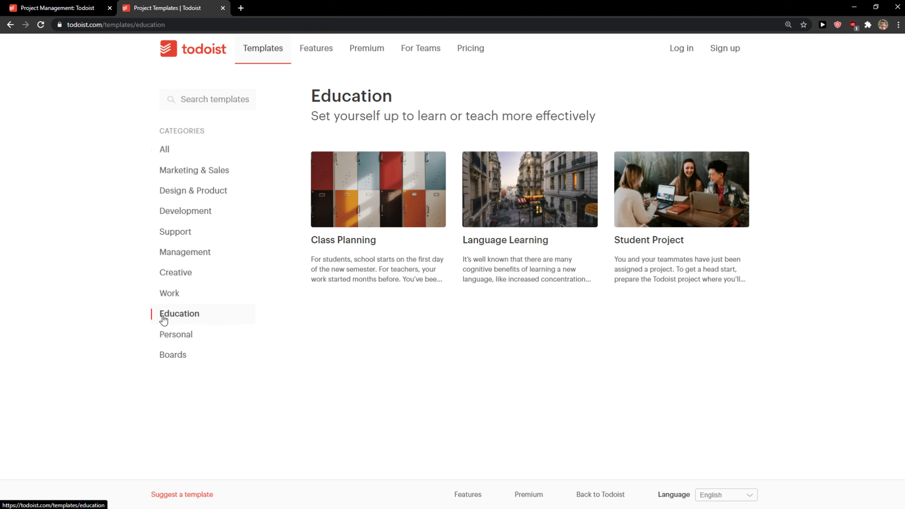
click(172, 273)
click(179, 253)
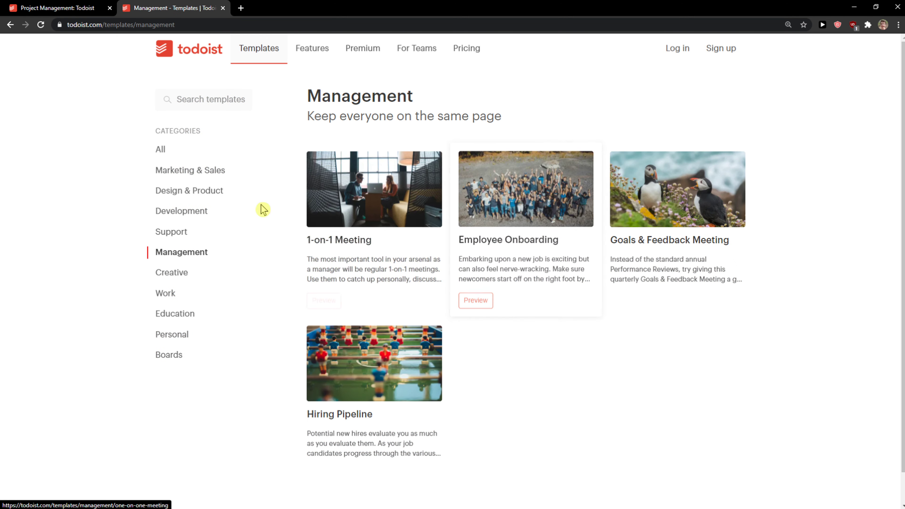
click(199, 214)
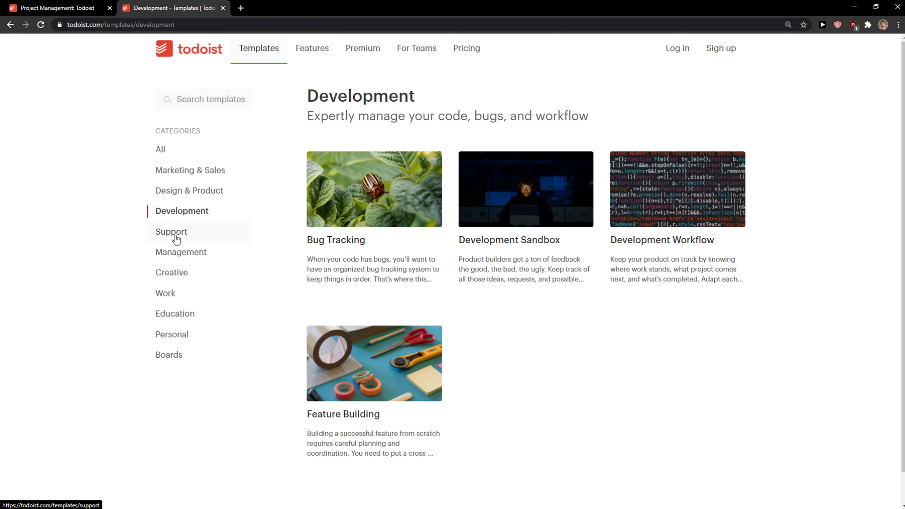
click(182, 197)
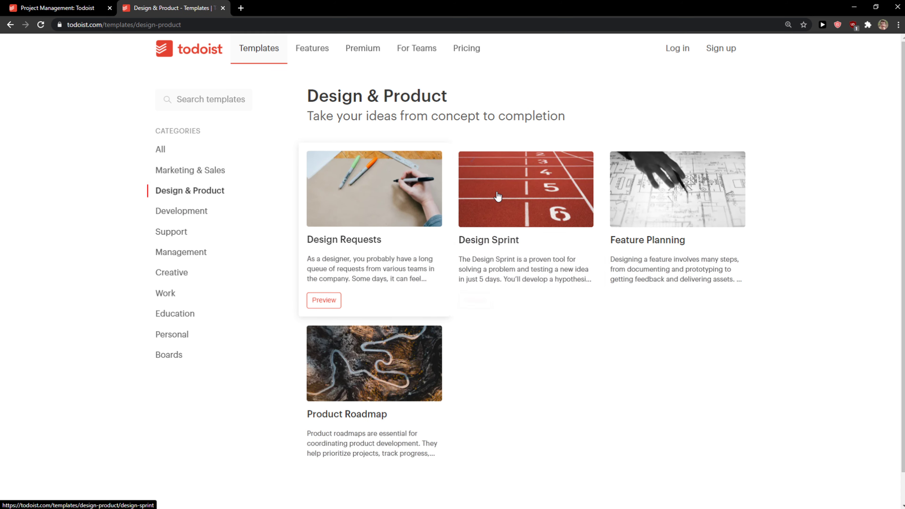
Preview the Design Sprint and Blog Post templates
click(551, 197)
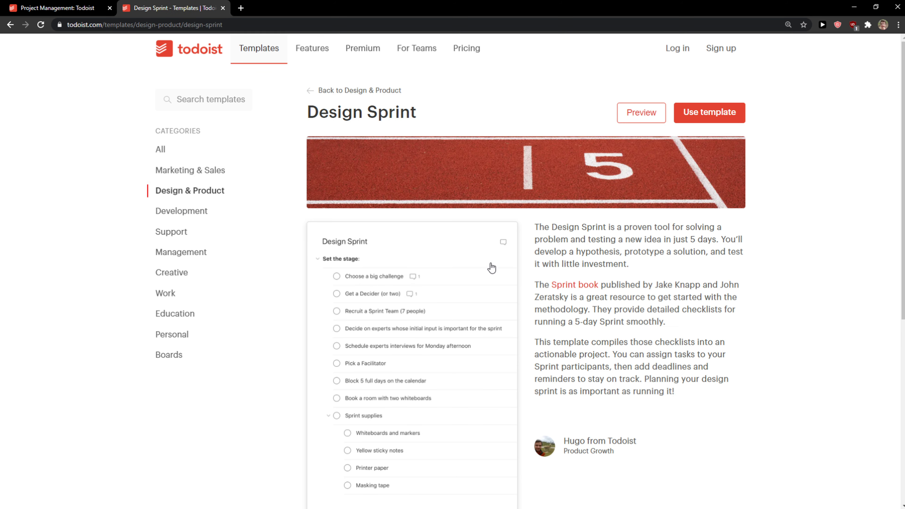
scroll(485, 271, down, 2)
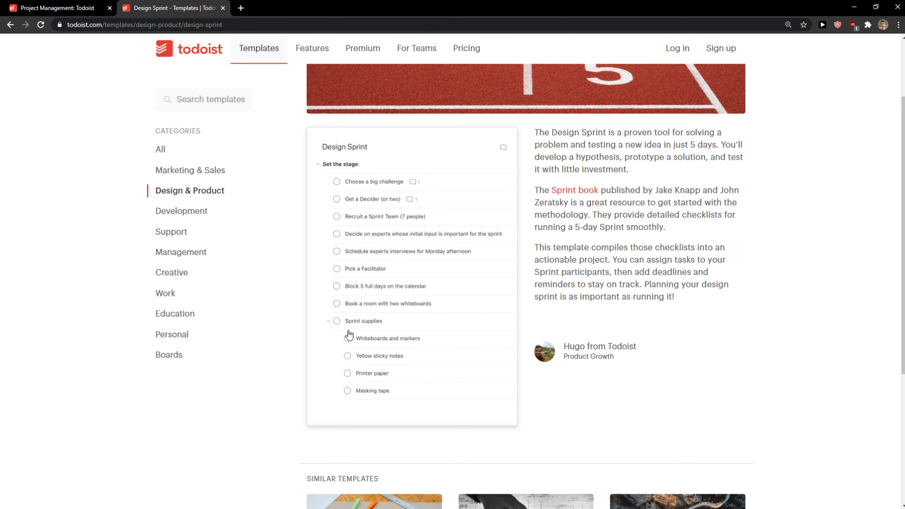
scroll(121, 235, up, 1)
click(190, 170)
scroll(512, 201, down, 3)
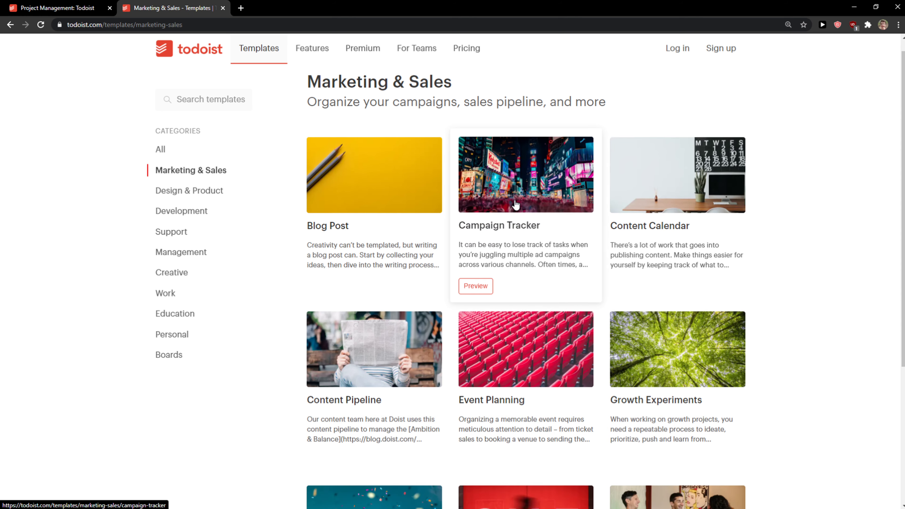
scroll(379, 174, up, 1)
click(380, 166)
scroll(392, 300, down, 3)
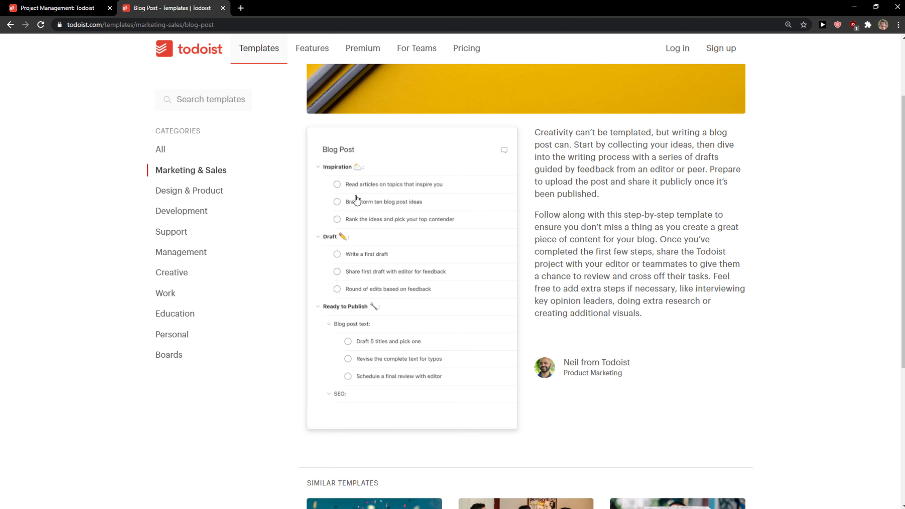
Preview the Development Workflow and Podcast Workflow templates, then switch back to the Project Management board
click(190, 213)
click(741, 176)
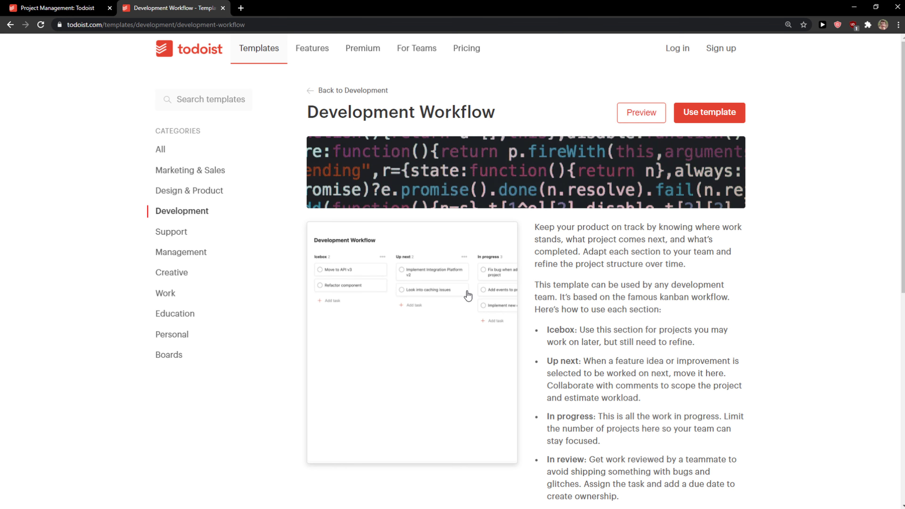
click(183, 273)
click(527, 215)
scroll(369, 317, down, 1)
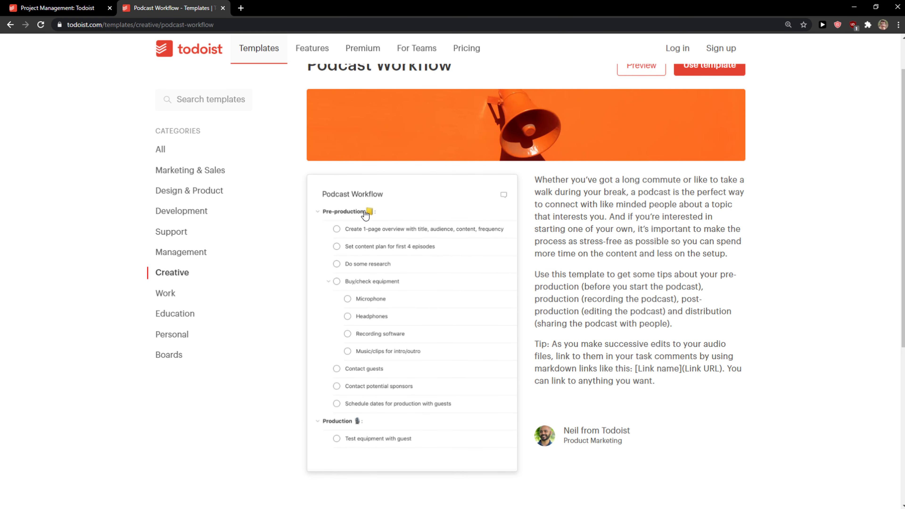
click(91, 7)
Append a red heart emoji to the To-do column name, then bring up the Youtube yoga project's options
click(334, 219)
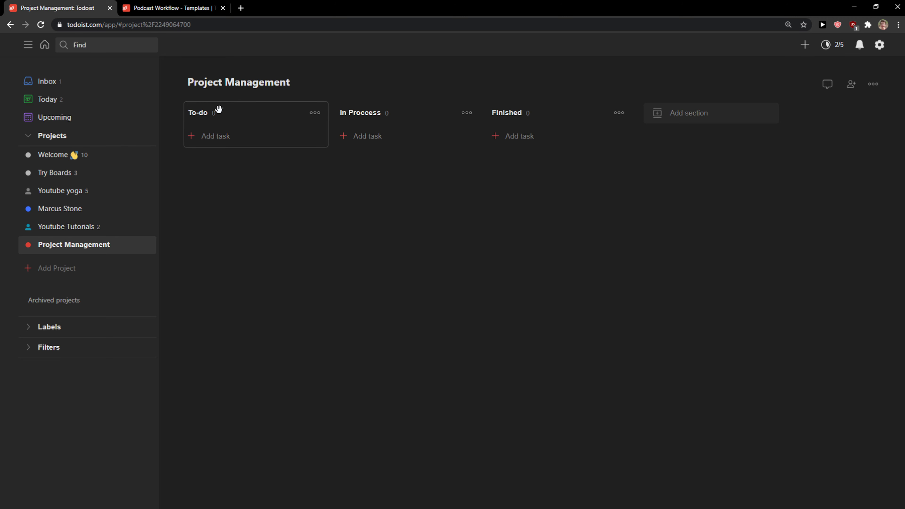
click(210, 113)
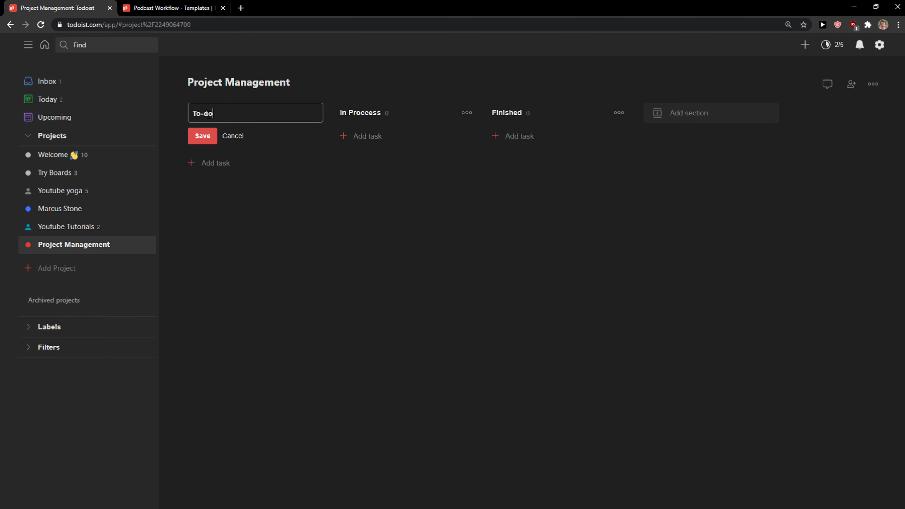
right_click(229, 115)
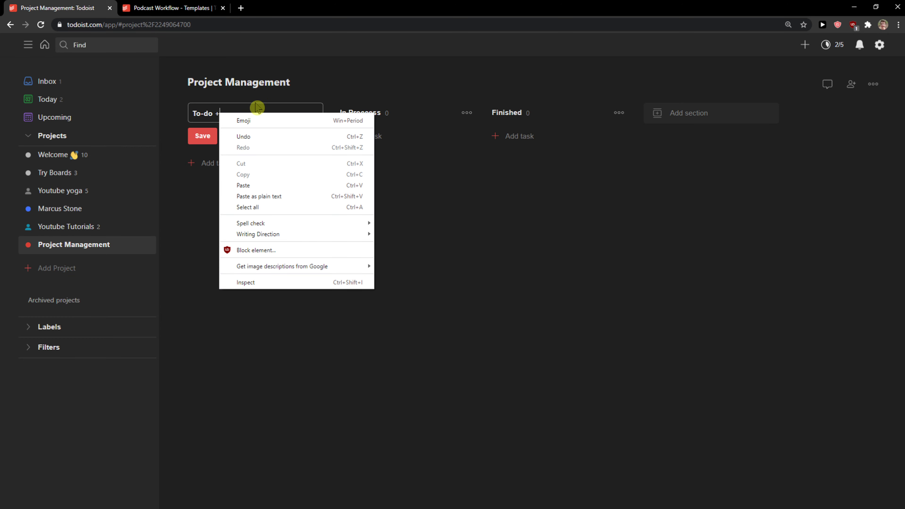
click(255, 121)
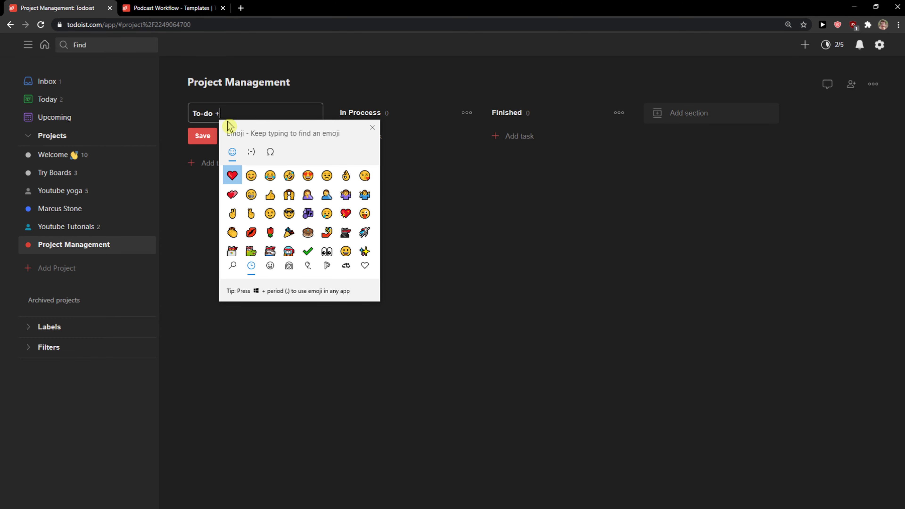
click(237, 178)
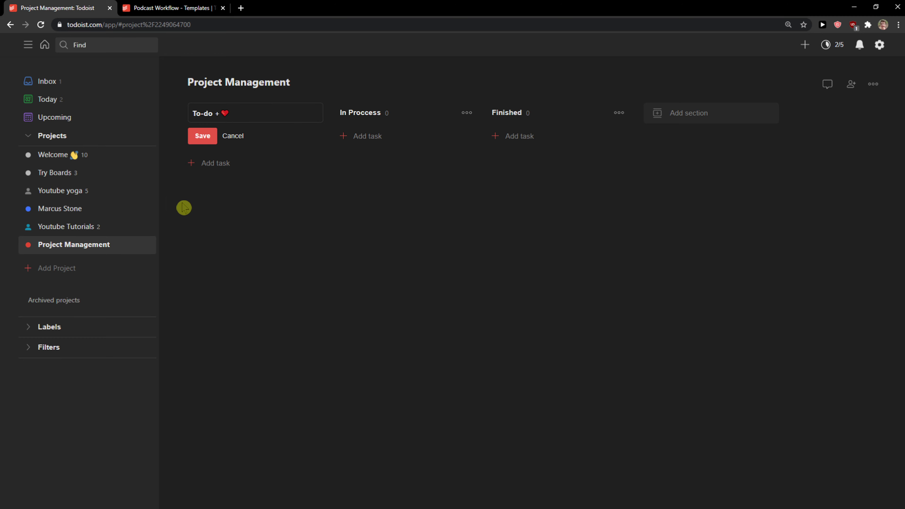
click(140, 193)
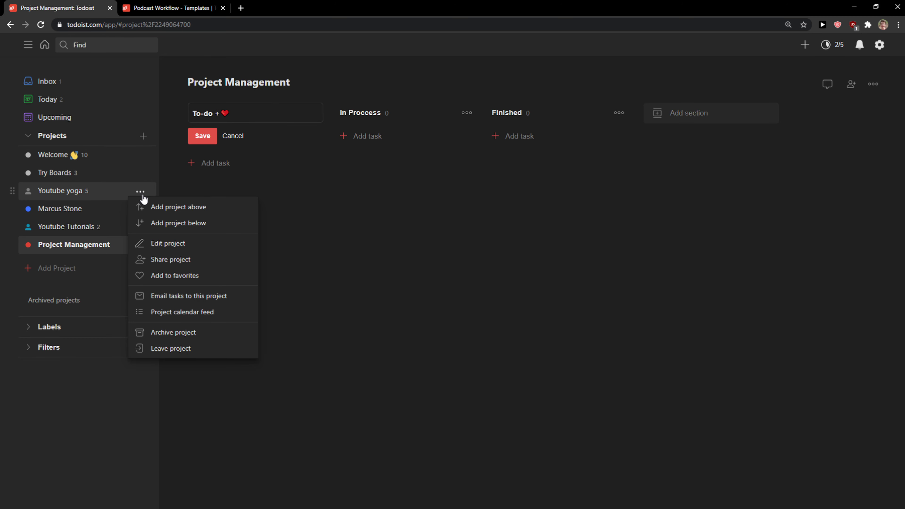
Leave Youtube yoga, delete Try Boards, archive another project, and leave Youtube Tutorials
click(178, 348)
click(537, 173)
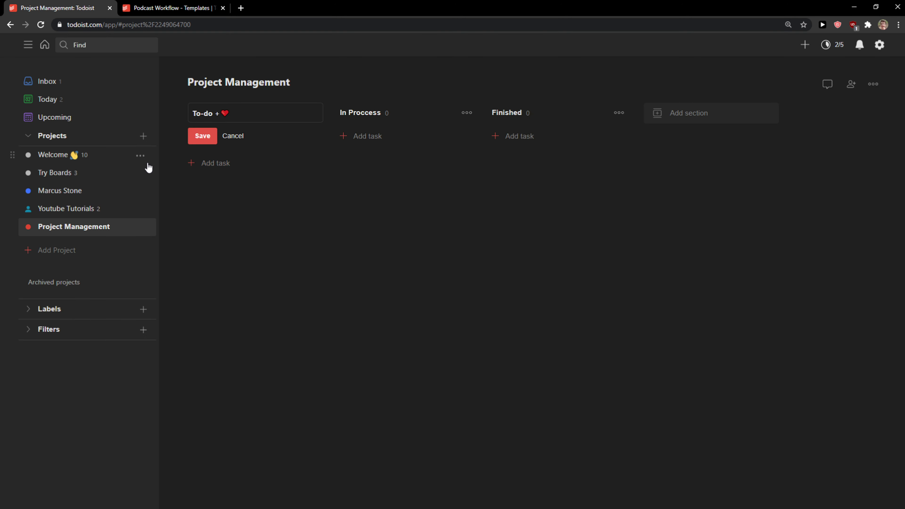
click(146, 178)
click(140, 174)
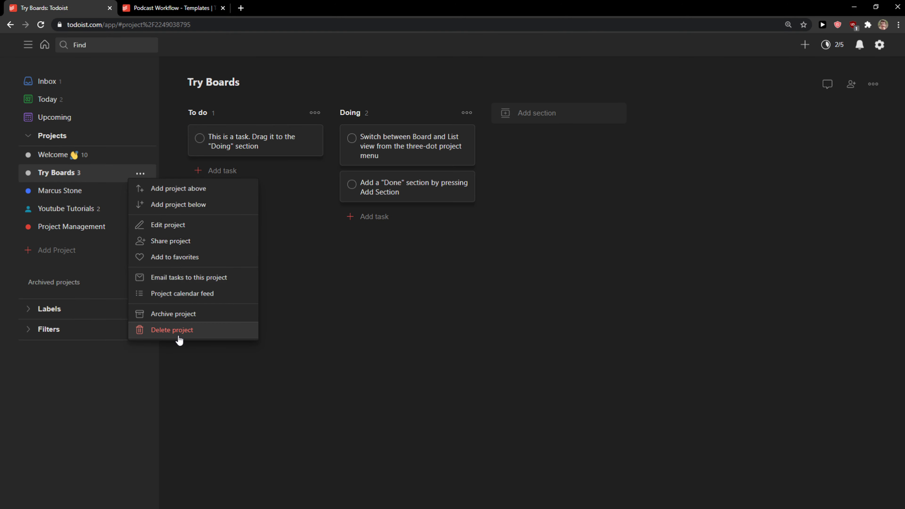
click(172, 329)
key(Return)
click(141, 174)
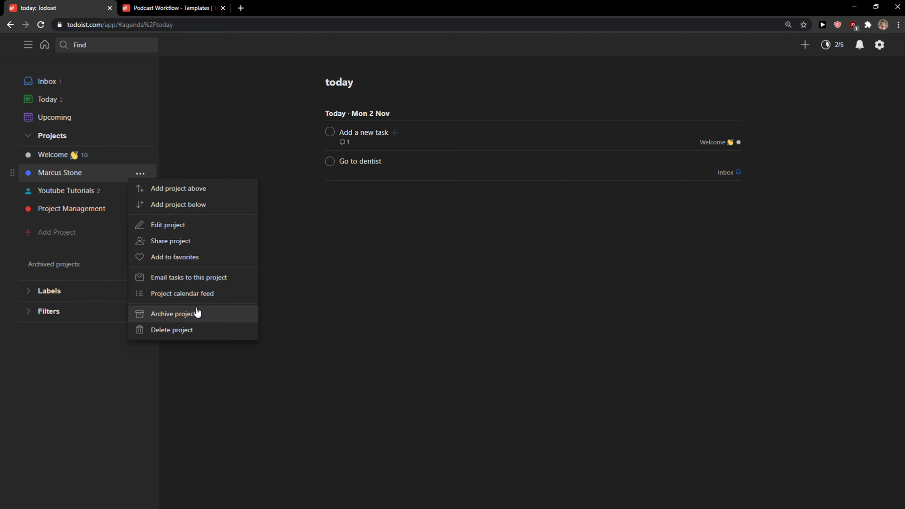
click(197, 312)
click(140, 174)
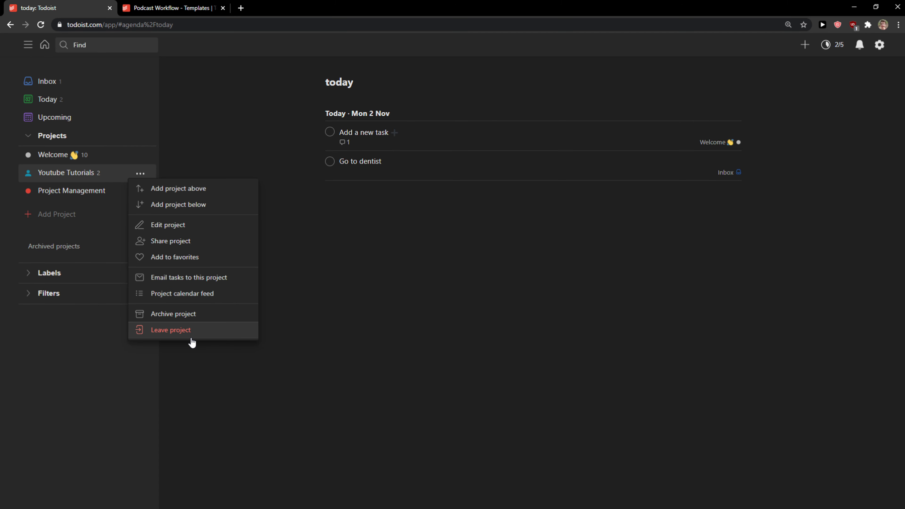
click(192, 329)
Delete the 'Go to dentist' task from the Today view
click(81, 100)
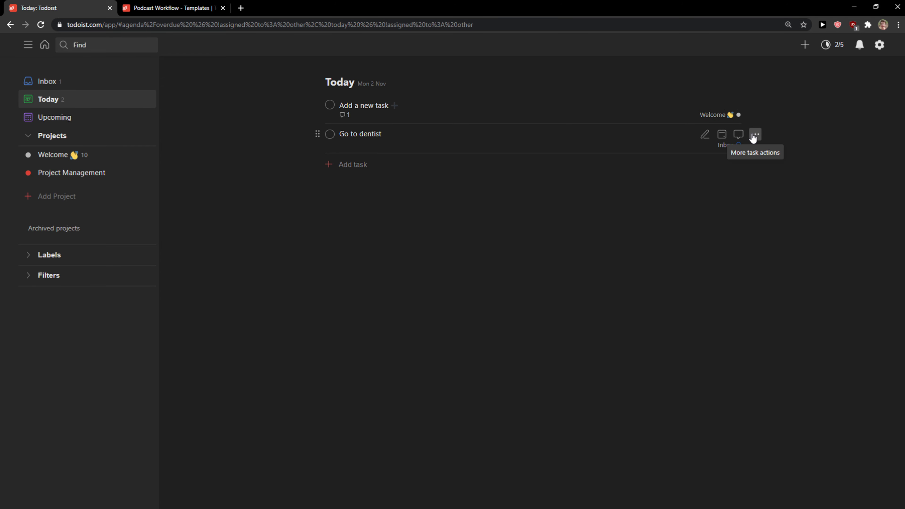
click(754, 137)
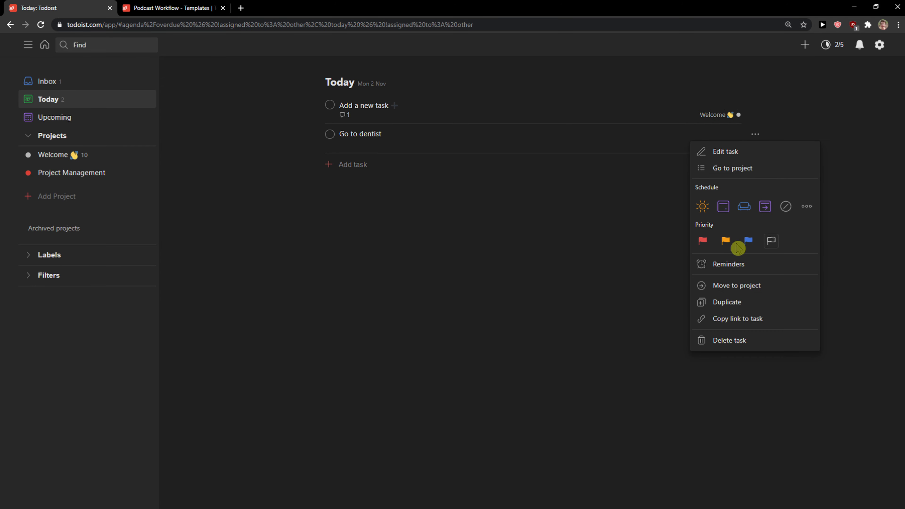
click(709, 340)
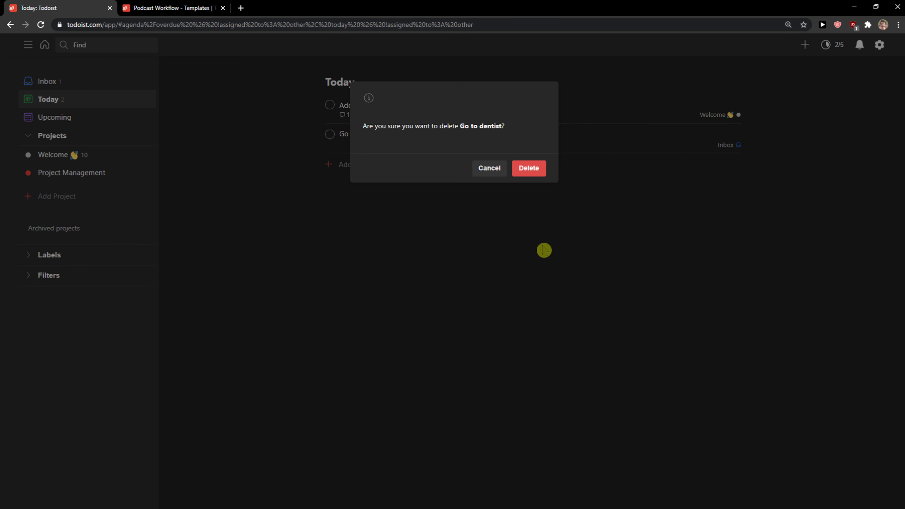
click(524, 174)
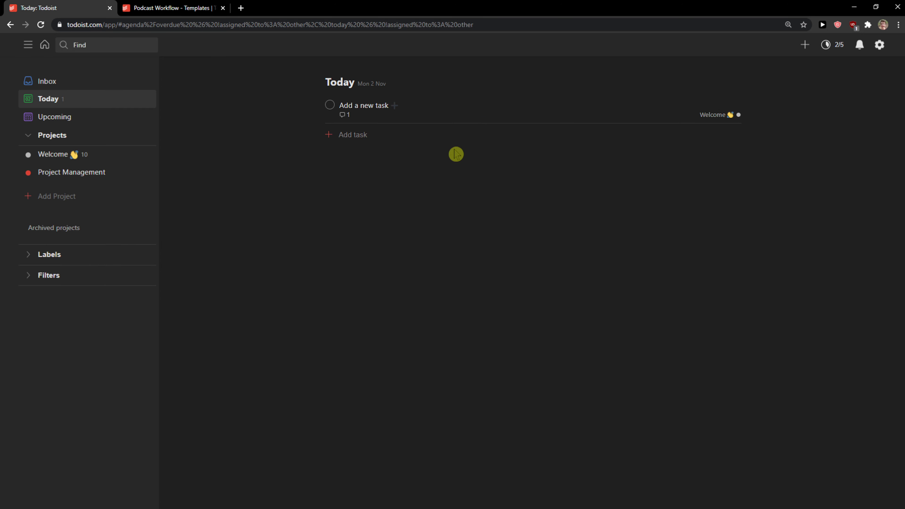
click(830, 47)
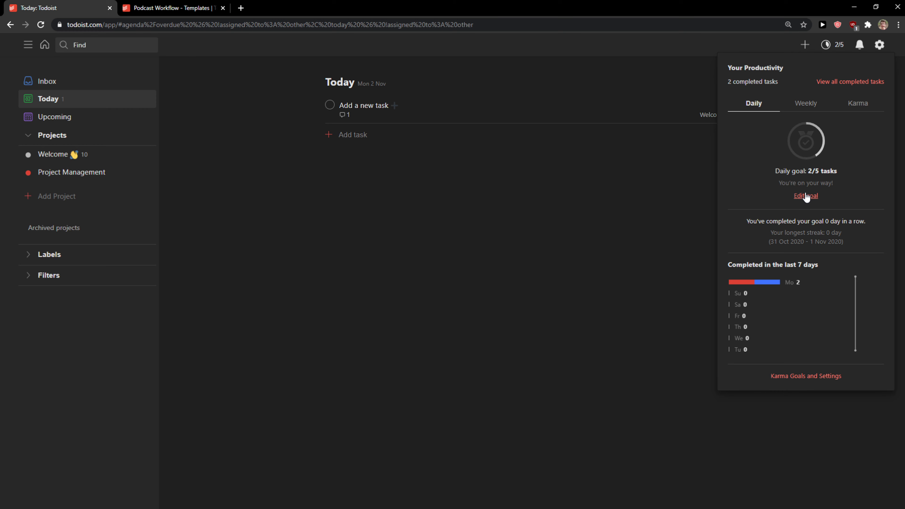
click(880, 45)
click(880, 44)
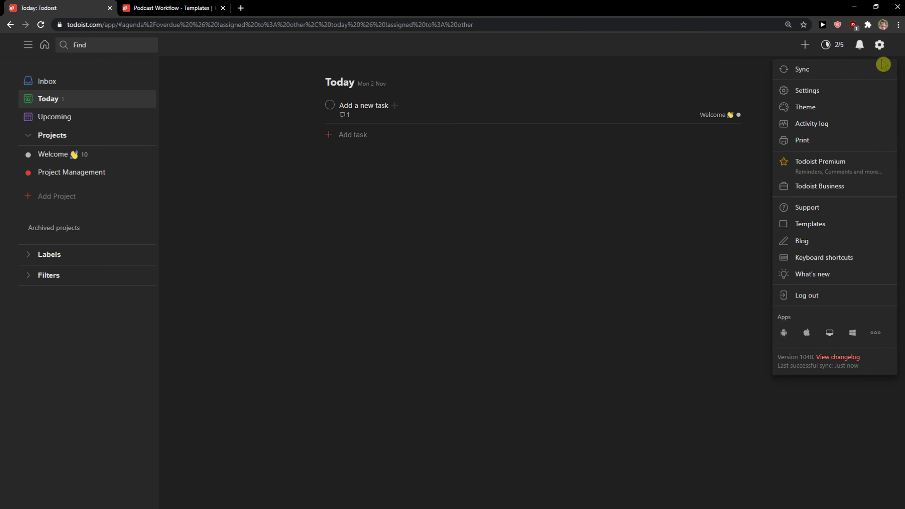
click(854, 92)
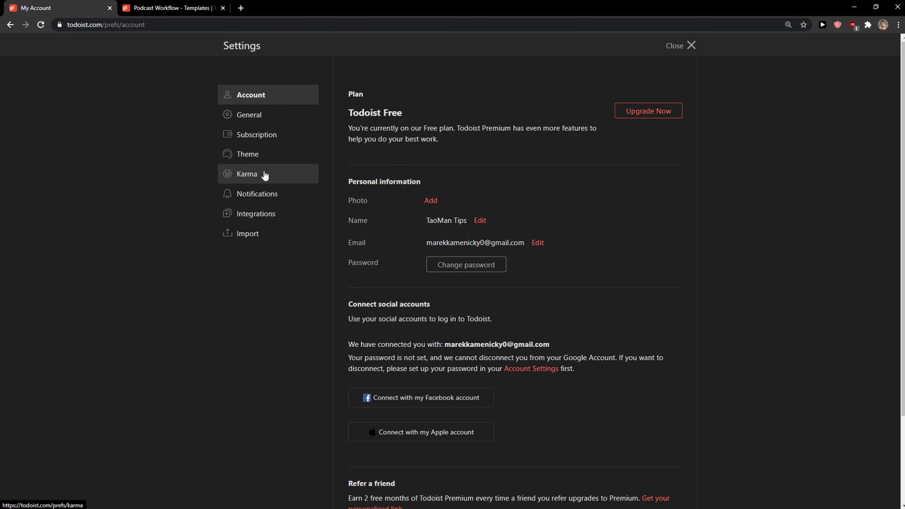
click(264, 174)
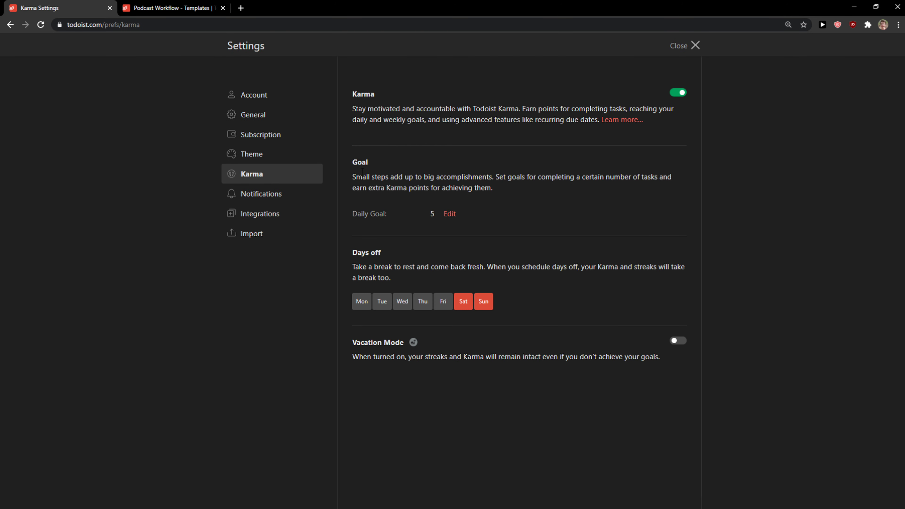
drag(353, 177, 543, 188)
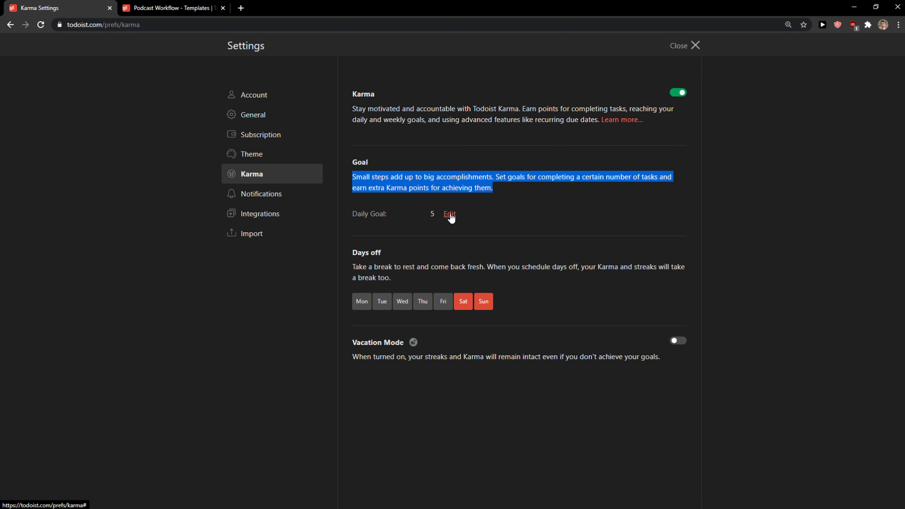
click(693, 45)
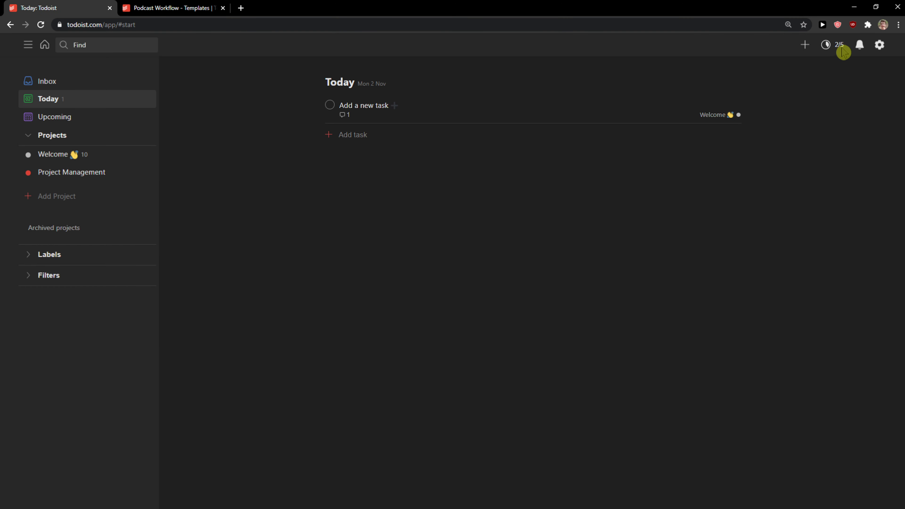
click(837, 50)
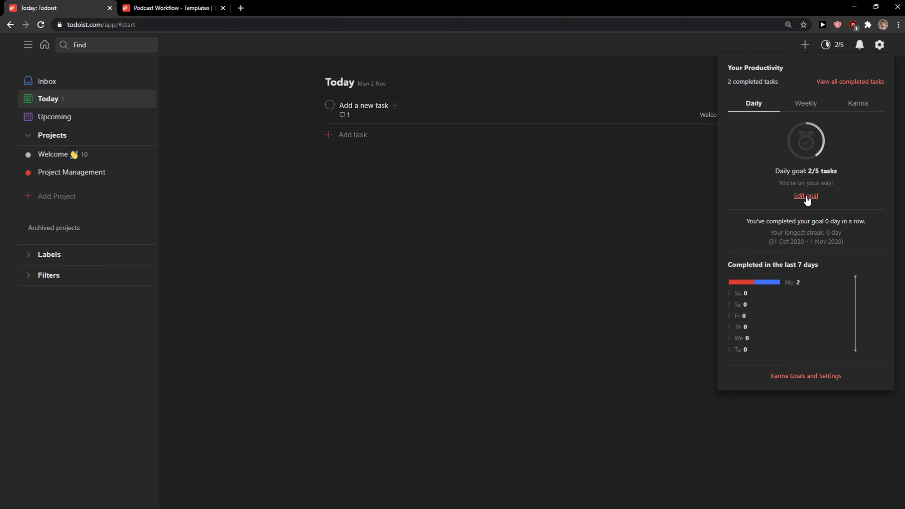
click(813, 107)
click(762, 107)
click(801, 140)
click(804, 102)
click(758, 106)
click(820, 189)
click(802, 197)
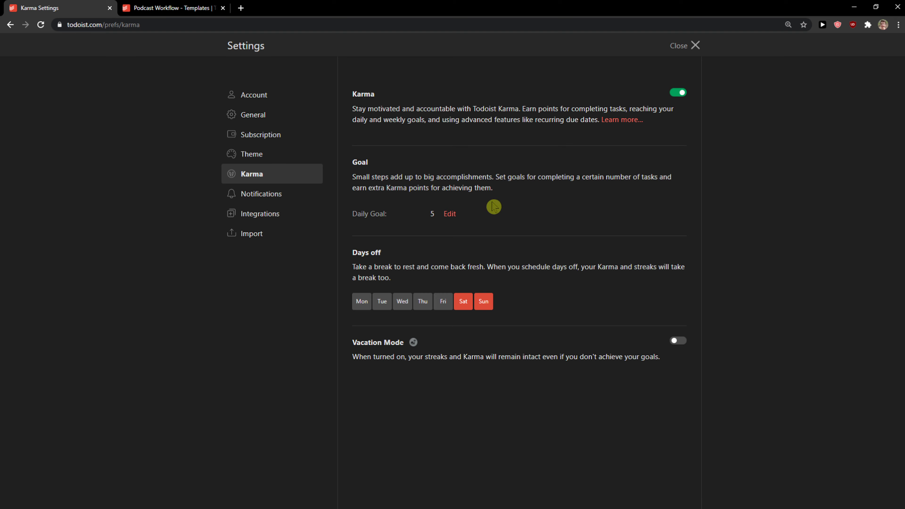
click(10, 26)
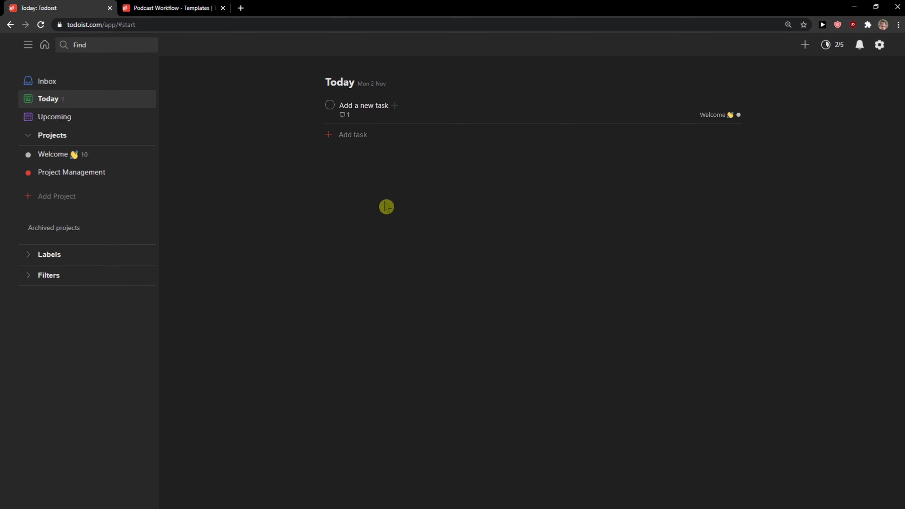
Add a 'Youtube' task to the Project Management board's To-do column and check its details
click(89, 174)
click(221, 135)
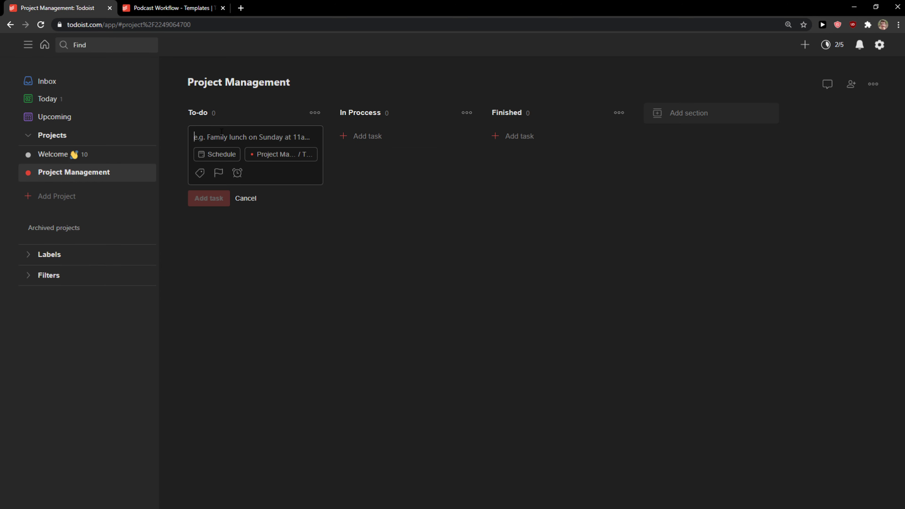
text(Yi)
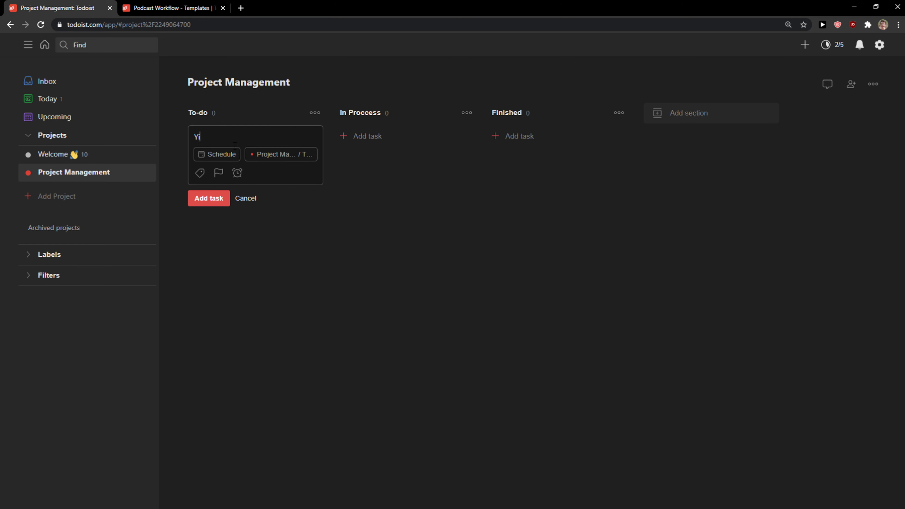
key(BackSpace)
text(outube)
key(Return)
click(266, 149)
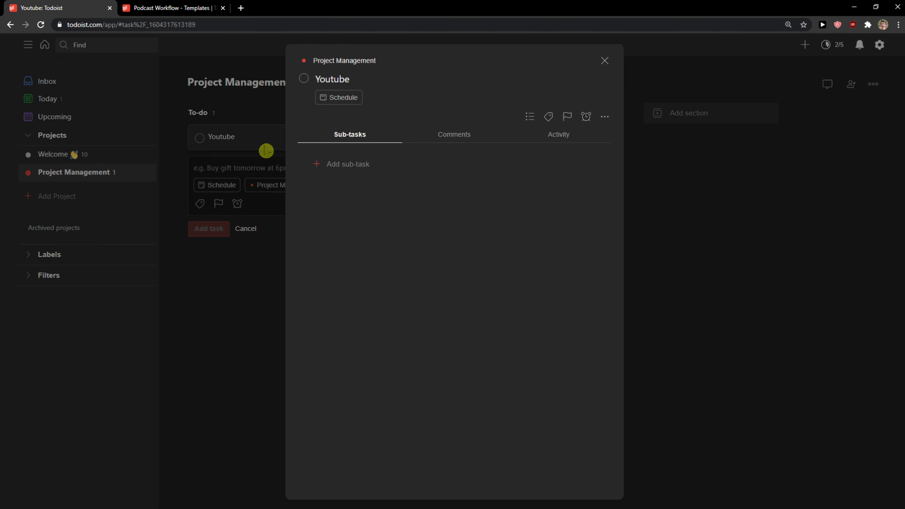
click(605, 60)
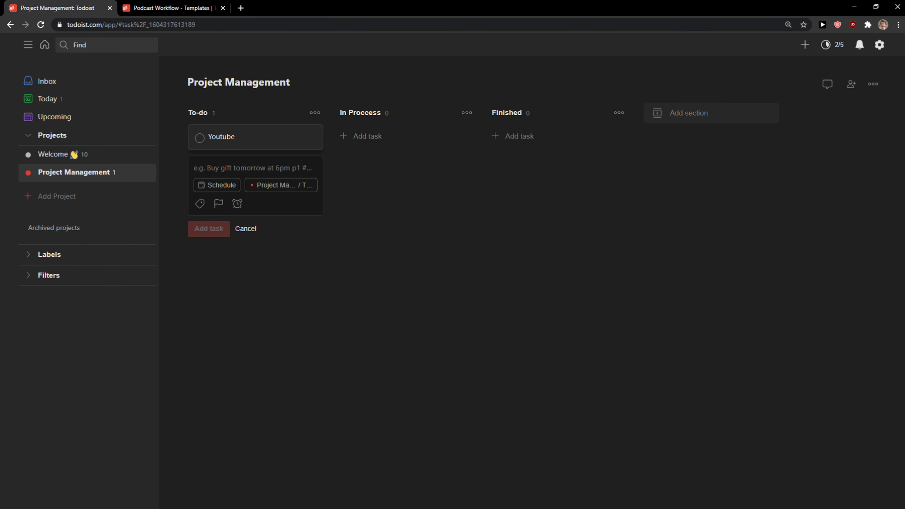
mouse_move(197, 505)
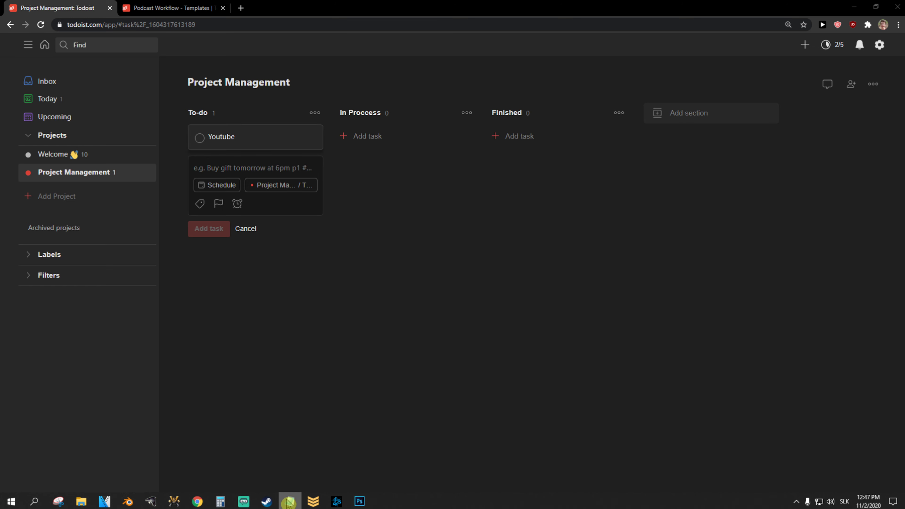